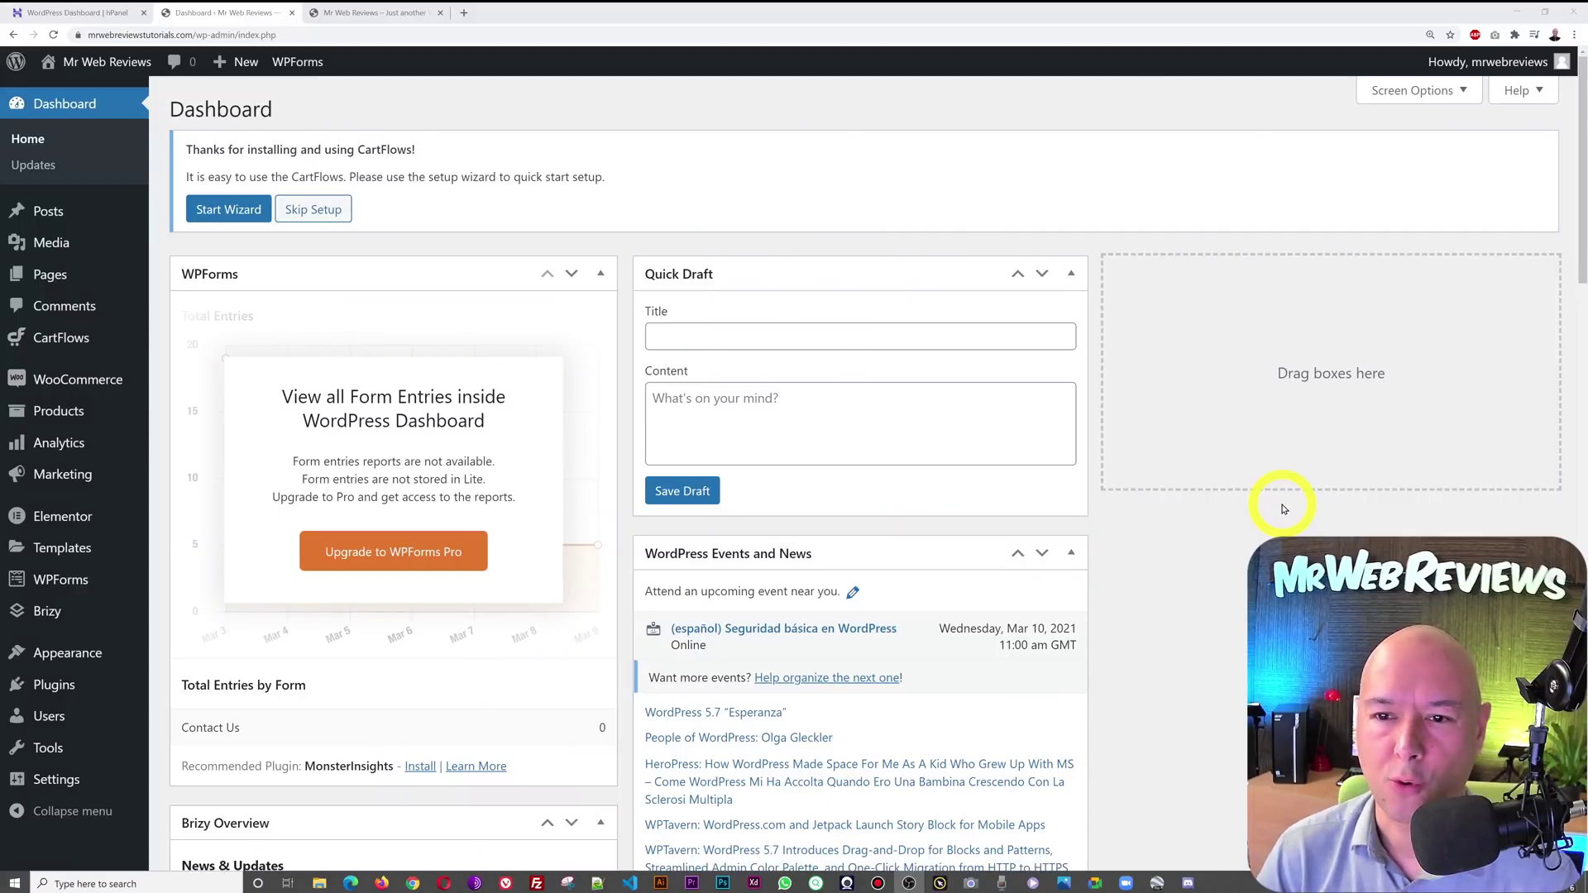
- Browse the live storefront home page, then view the Store page listing 12 of 31 products
click(372, 11)
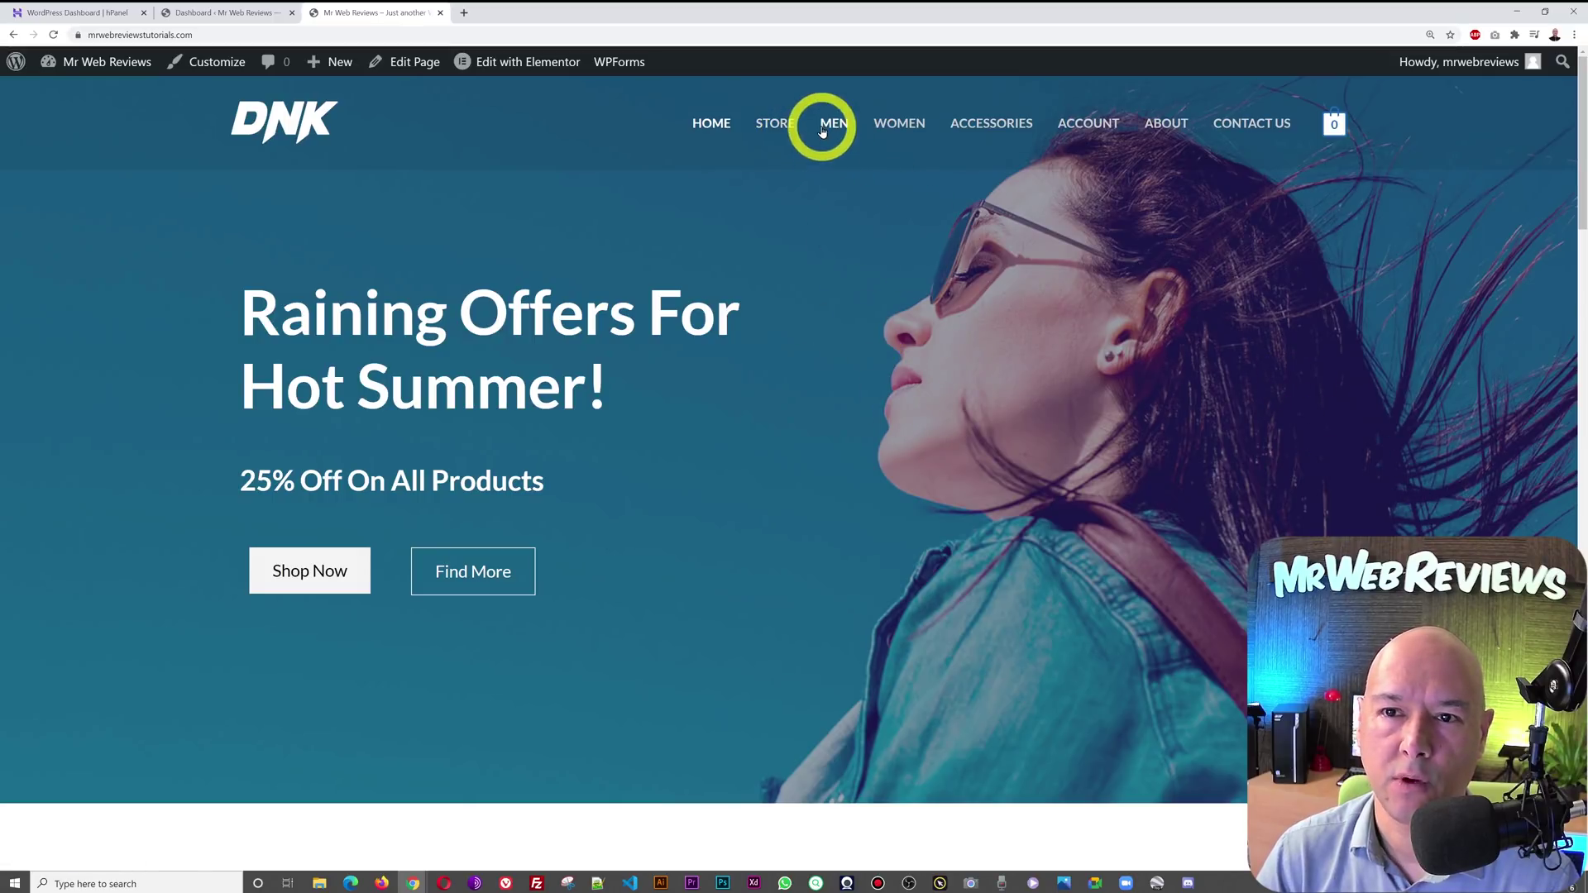
scroll(1351, 518, down, 10)
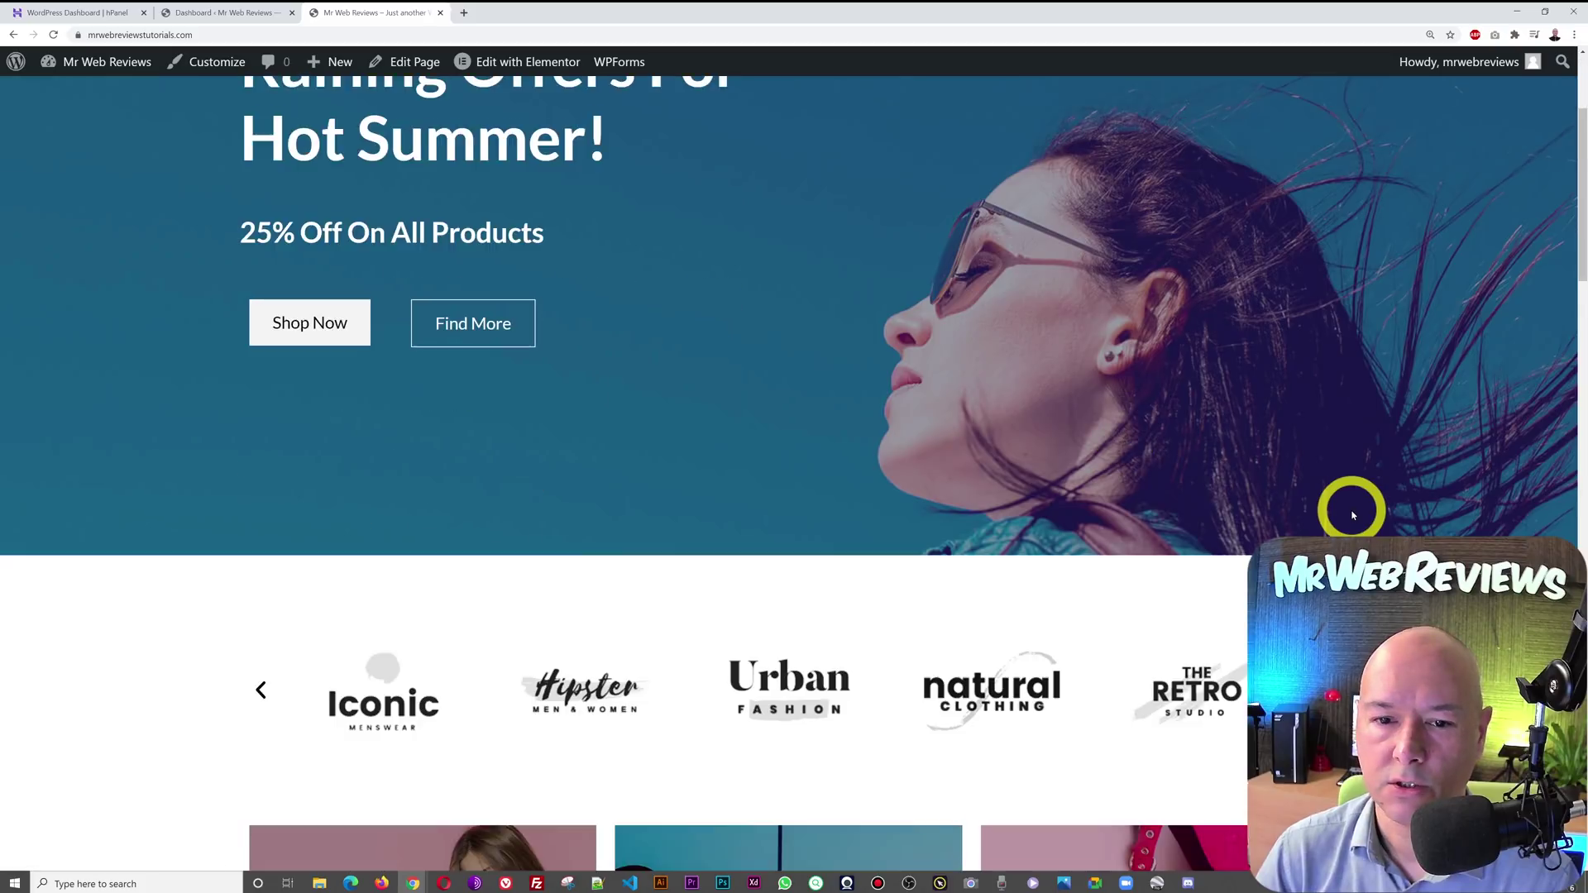
scroll(1419, 538, up, 10)
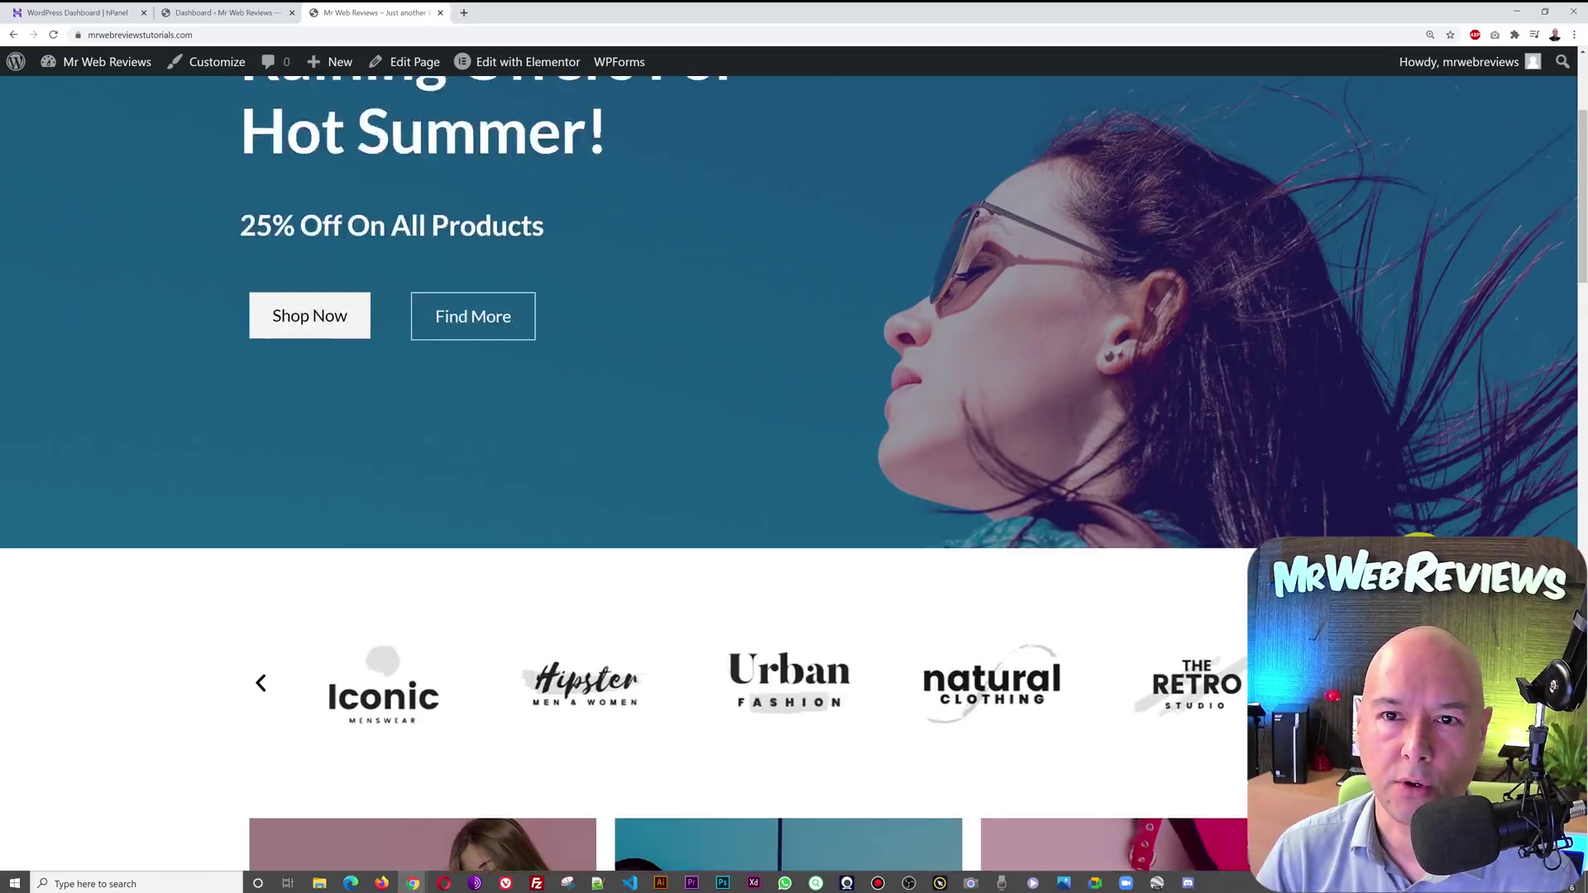
click(783, 126)
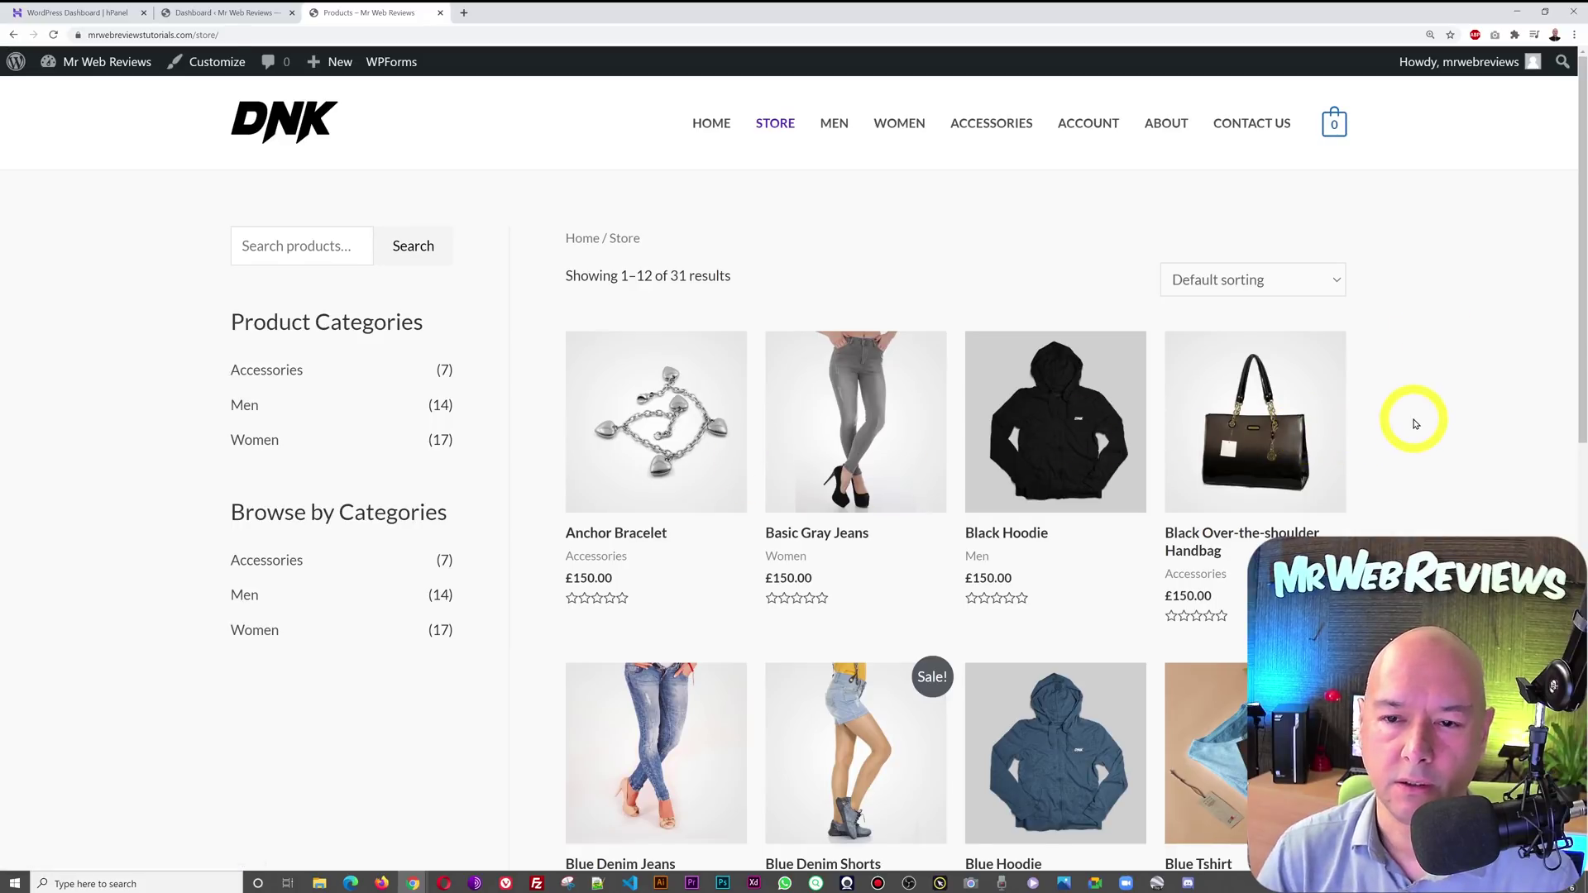
scroll(1414, 424, down, 3)
scroll(1413, 420, up, 3)
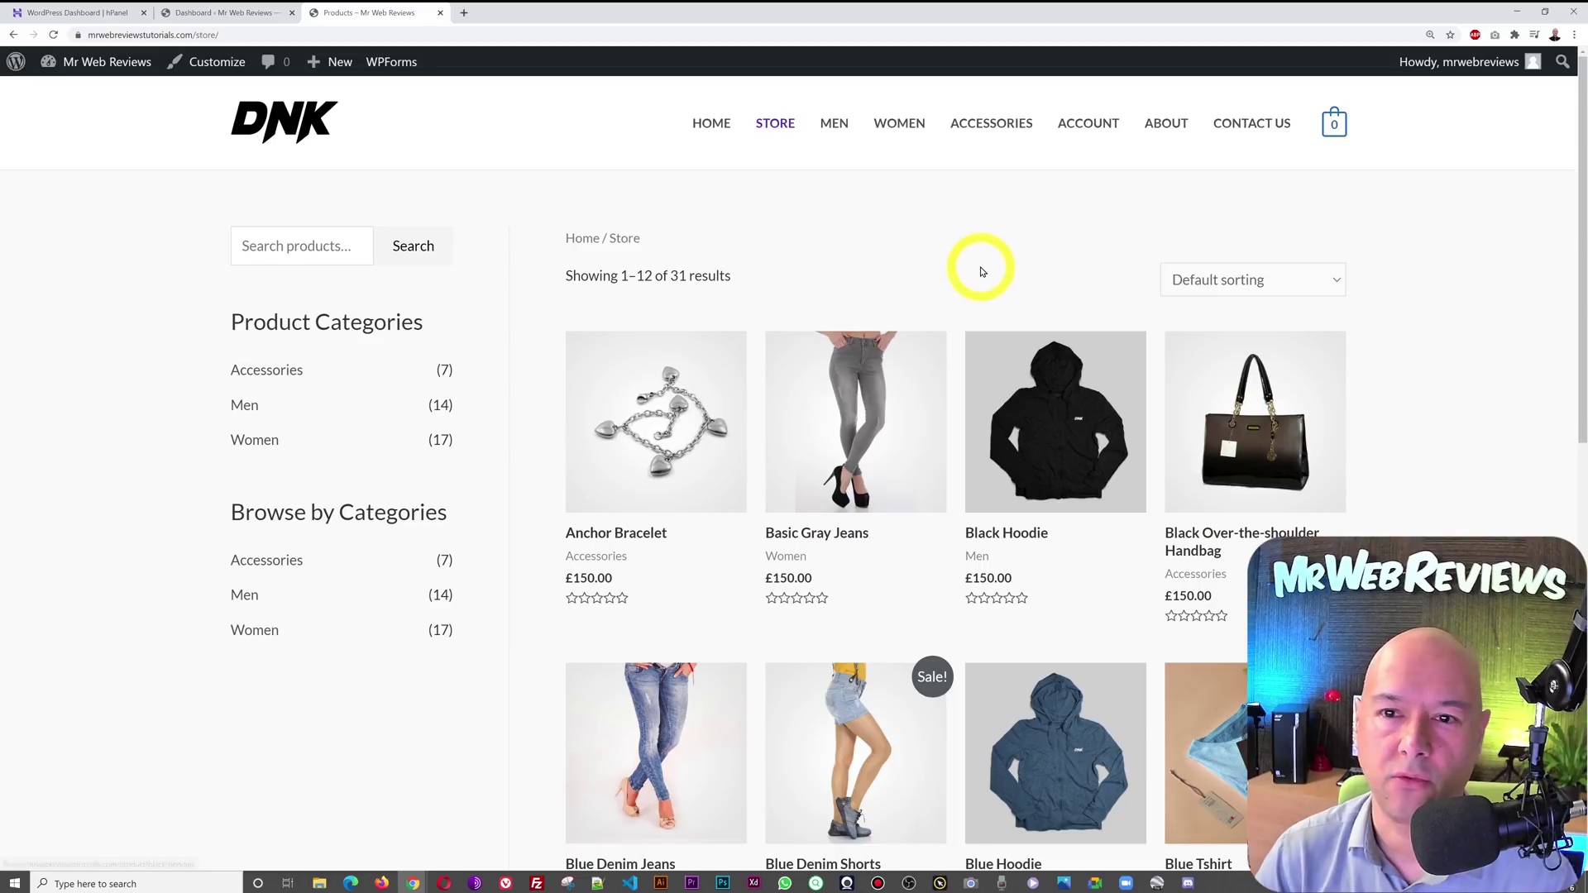
- From the dashboard, go to Appearance > Customize > WooCommerce > Product Catalog
click(217, 14)
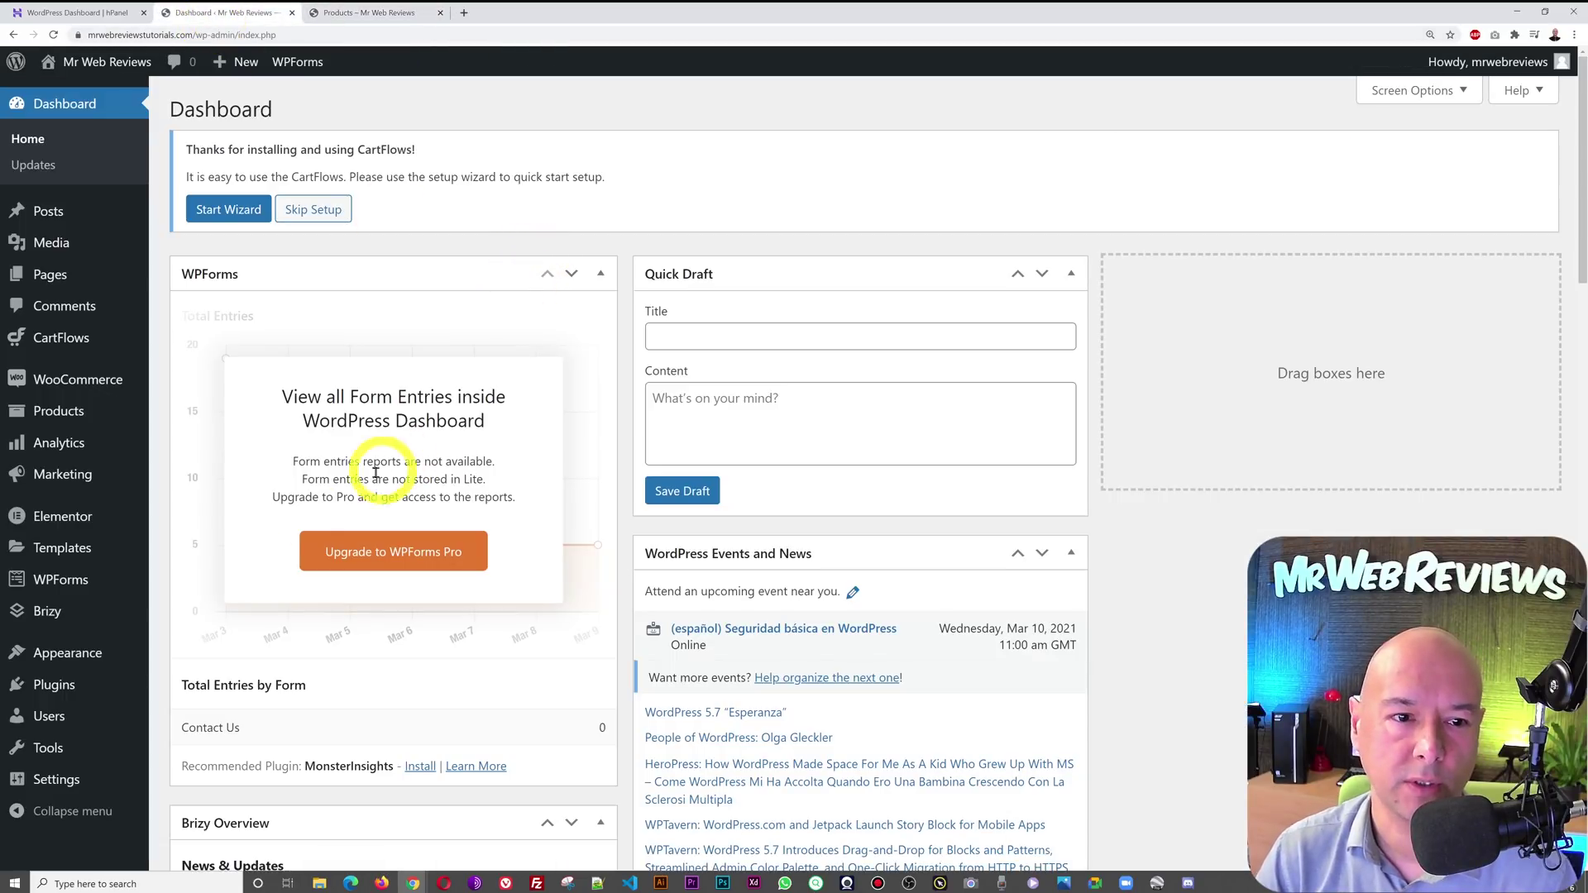
mouse_move(78, 648)
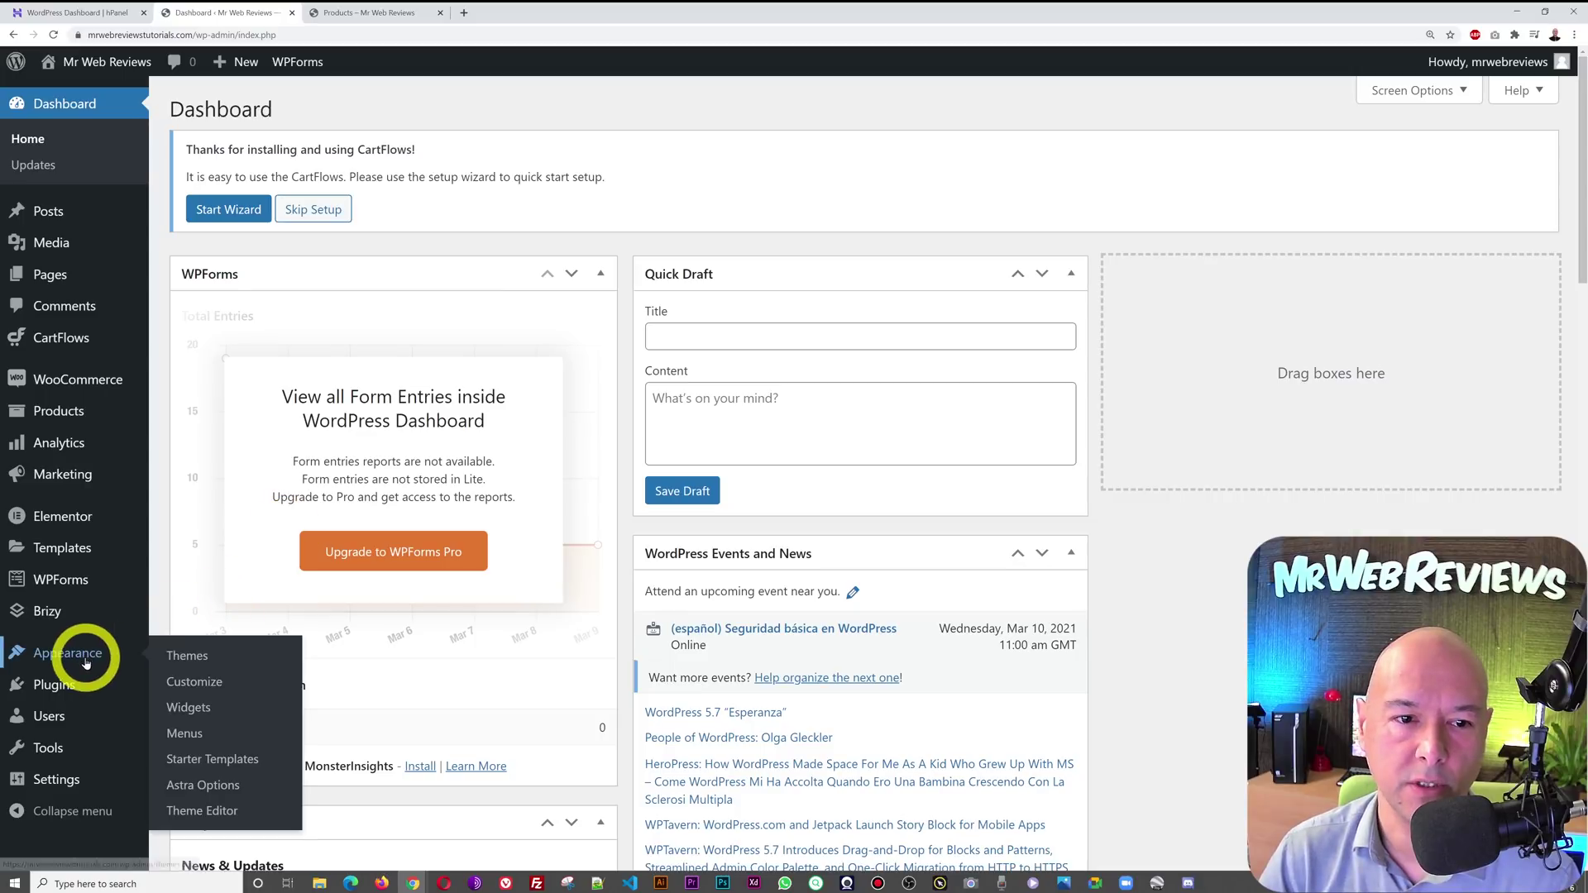
click(209, 691)
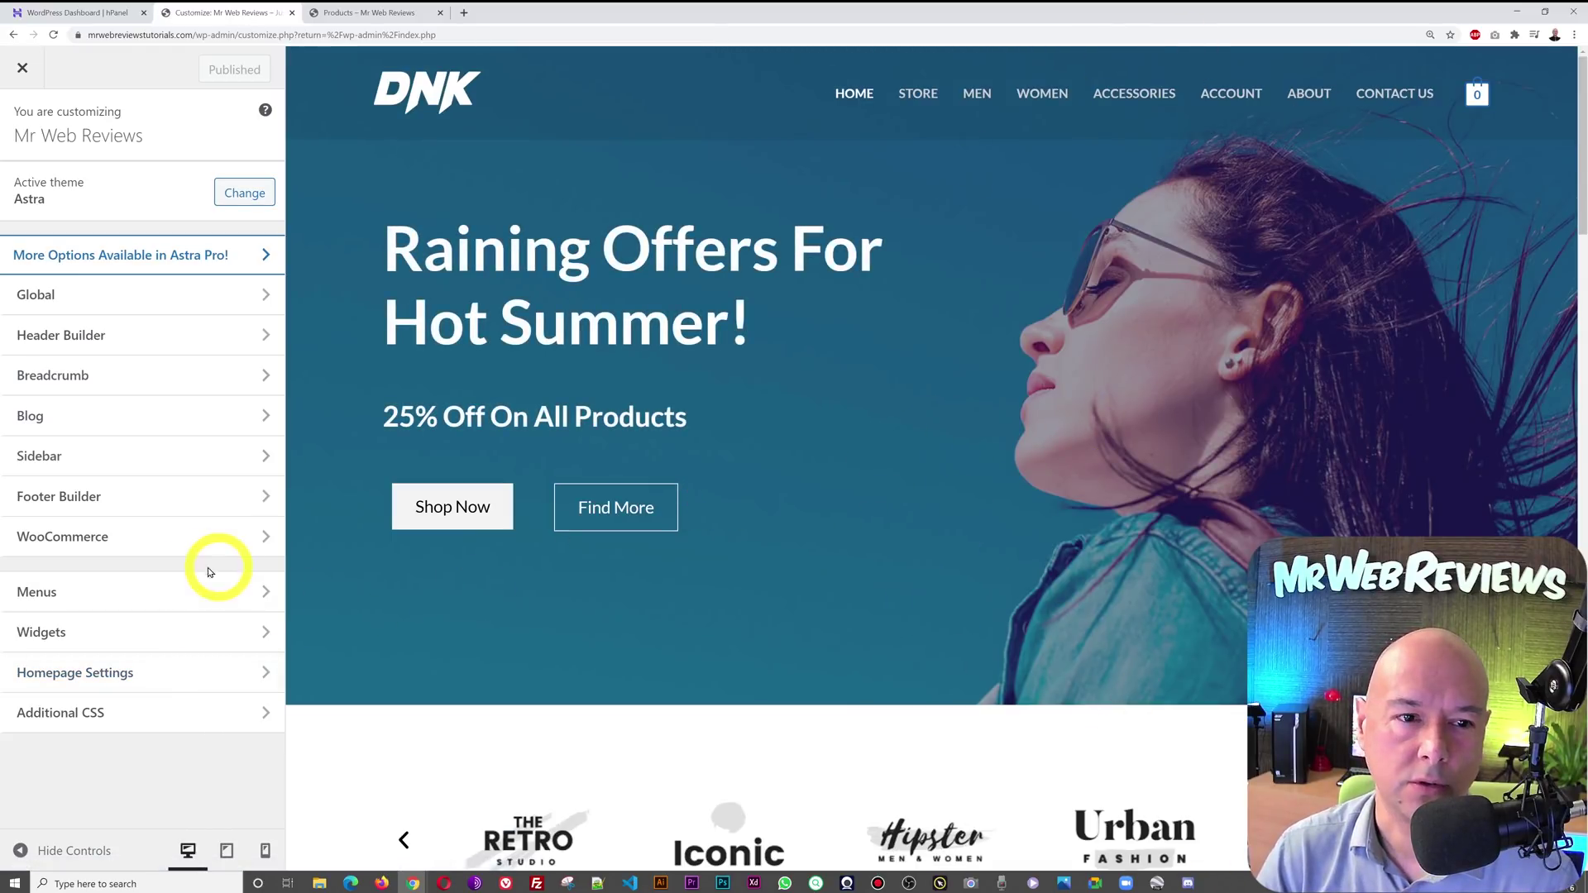
click(107, 548)
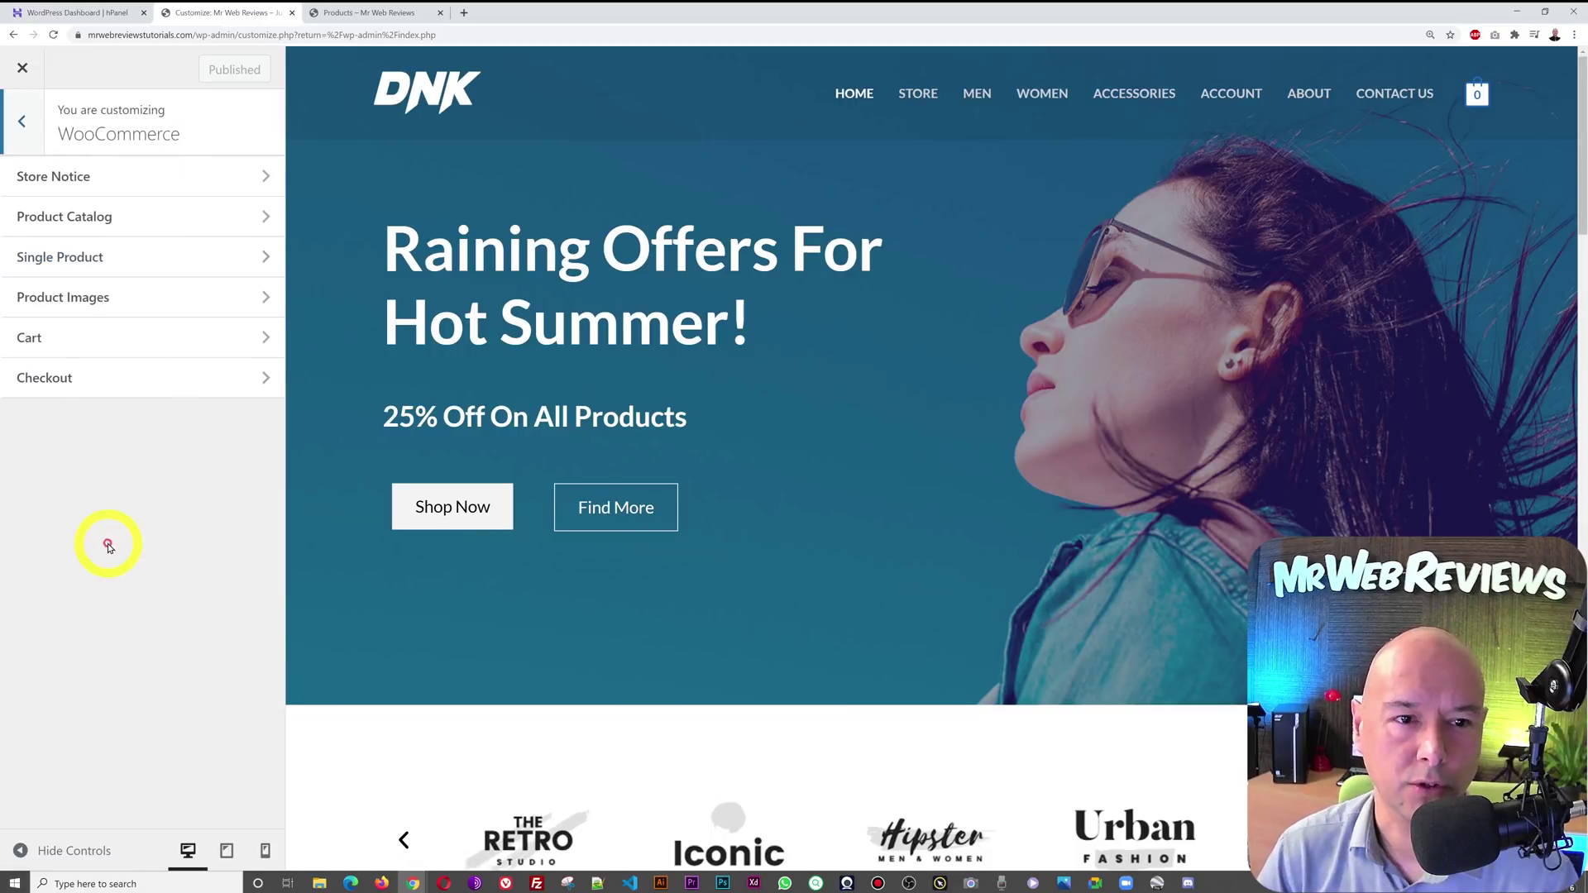
click(118, 224)
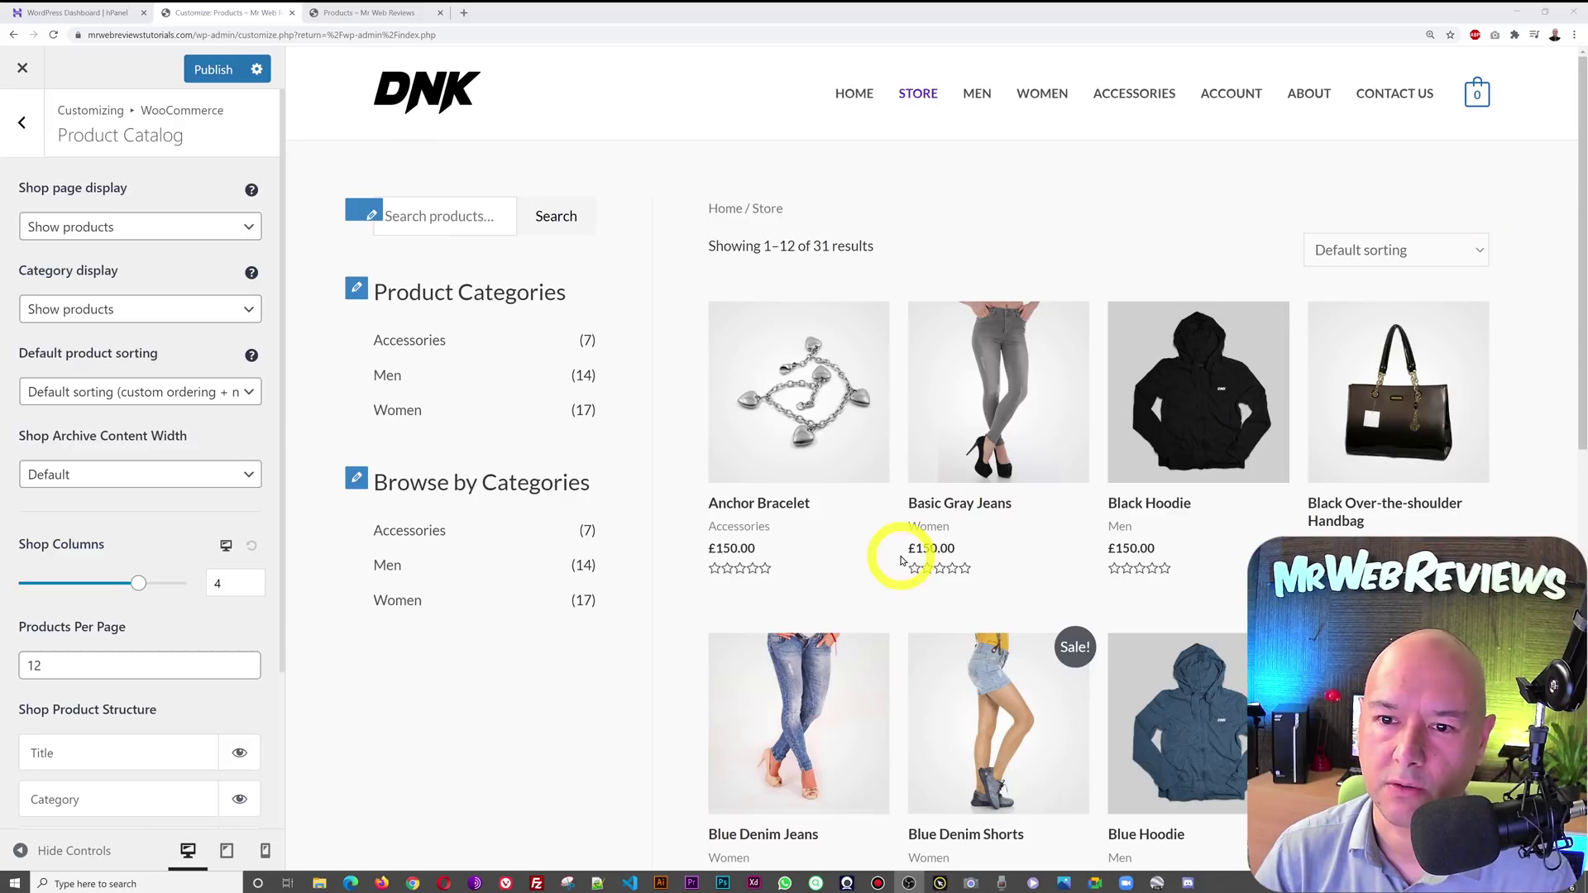
- Set Shop page display to 'Show categories & products', after briefly trying 'Show categories'
click(249, 230)
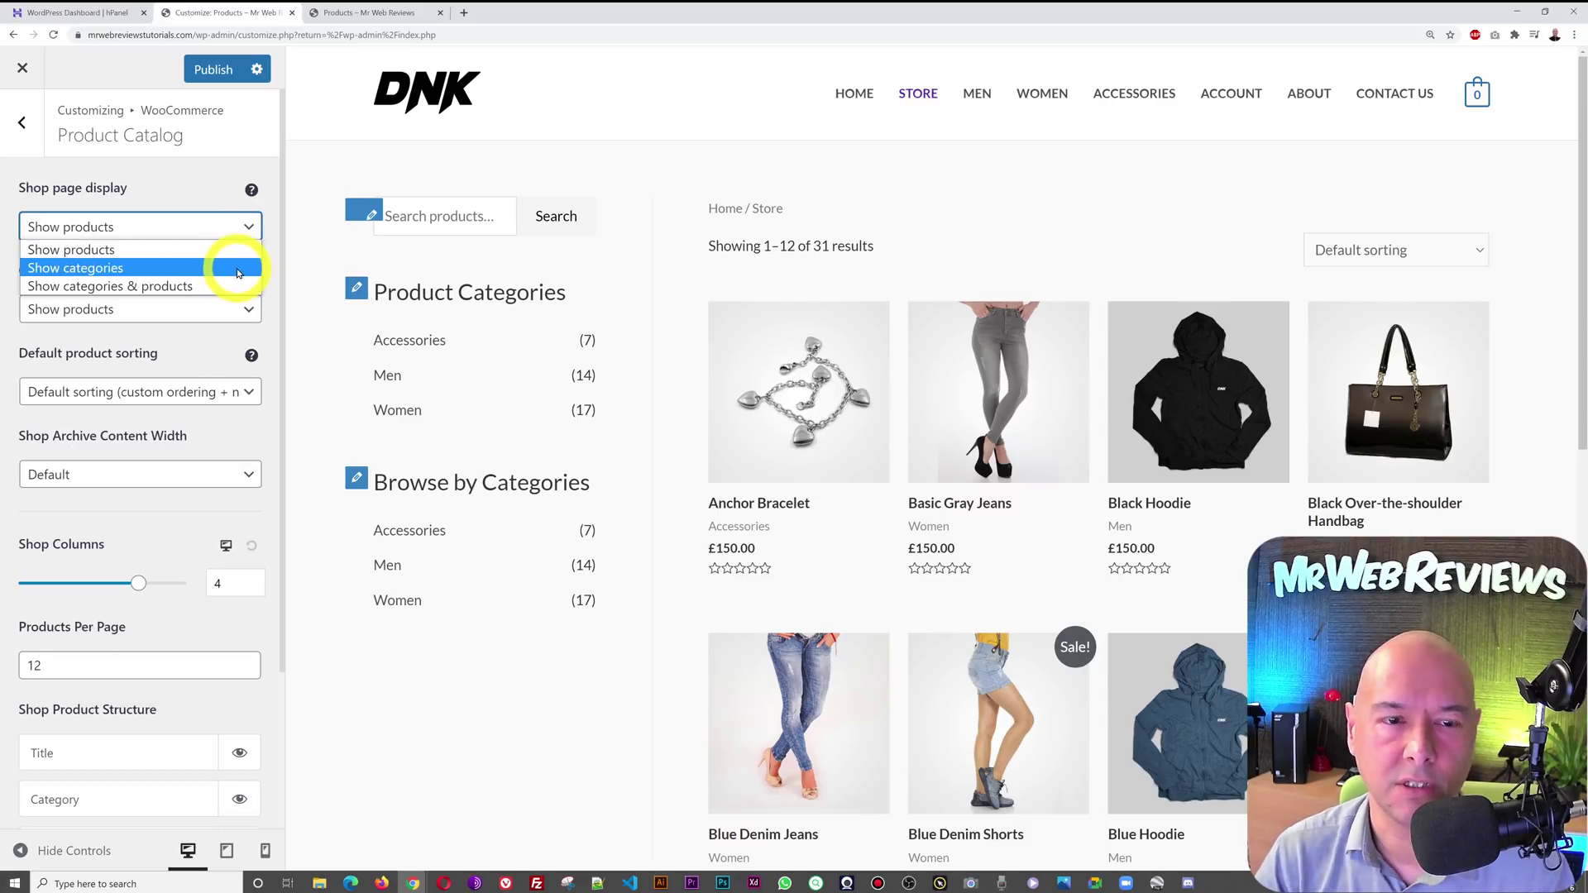
click(118, 268)
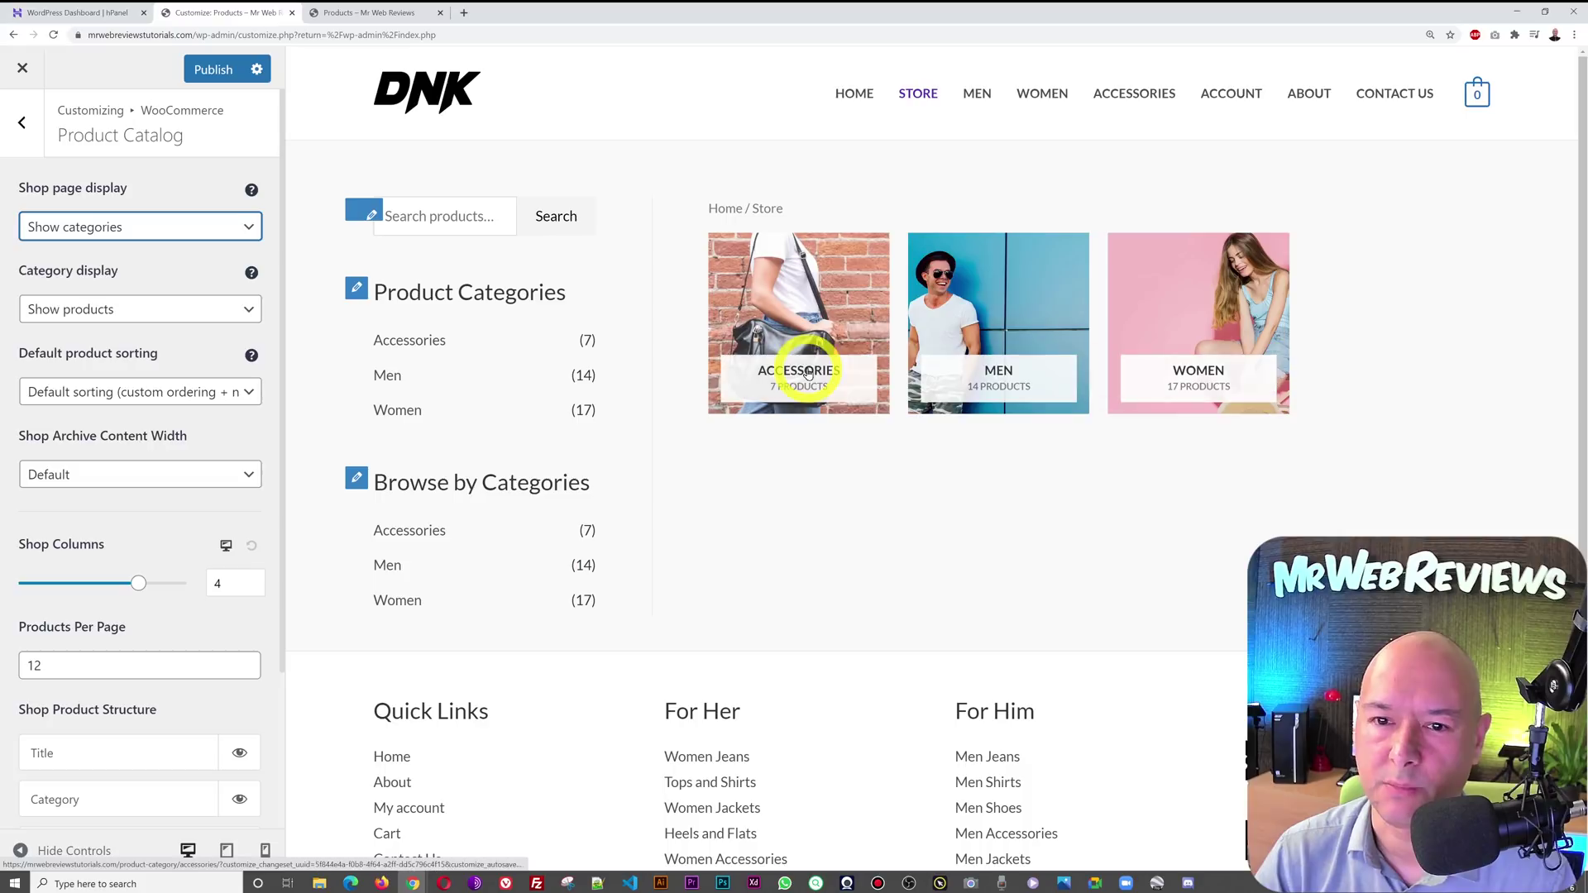
click(249, 232)
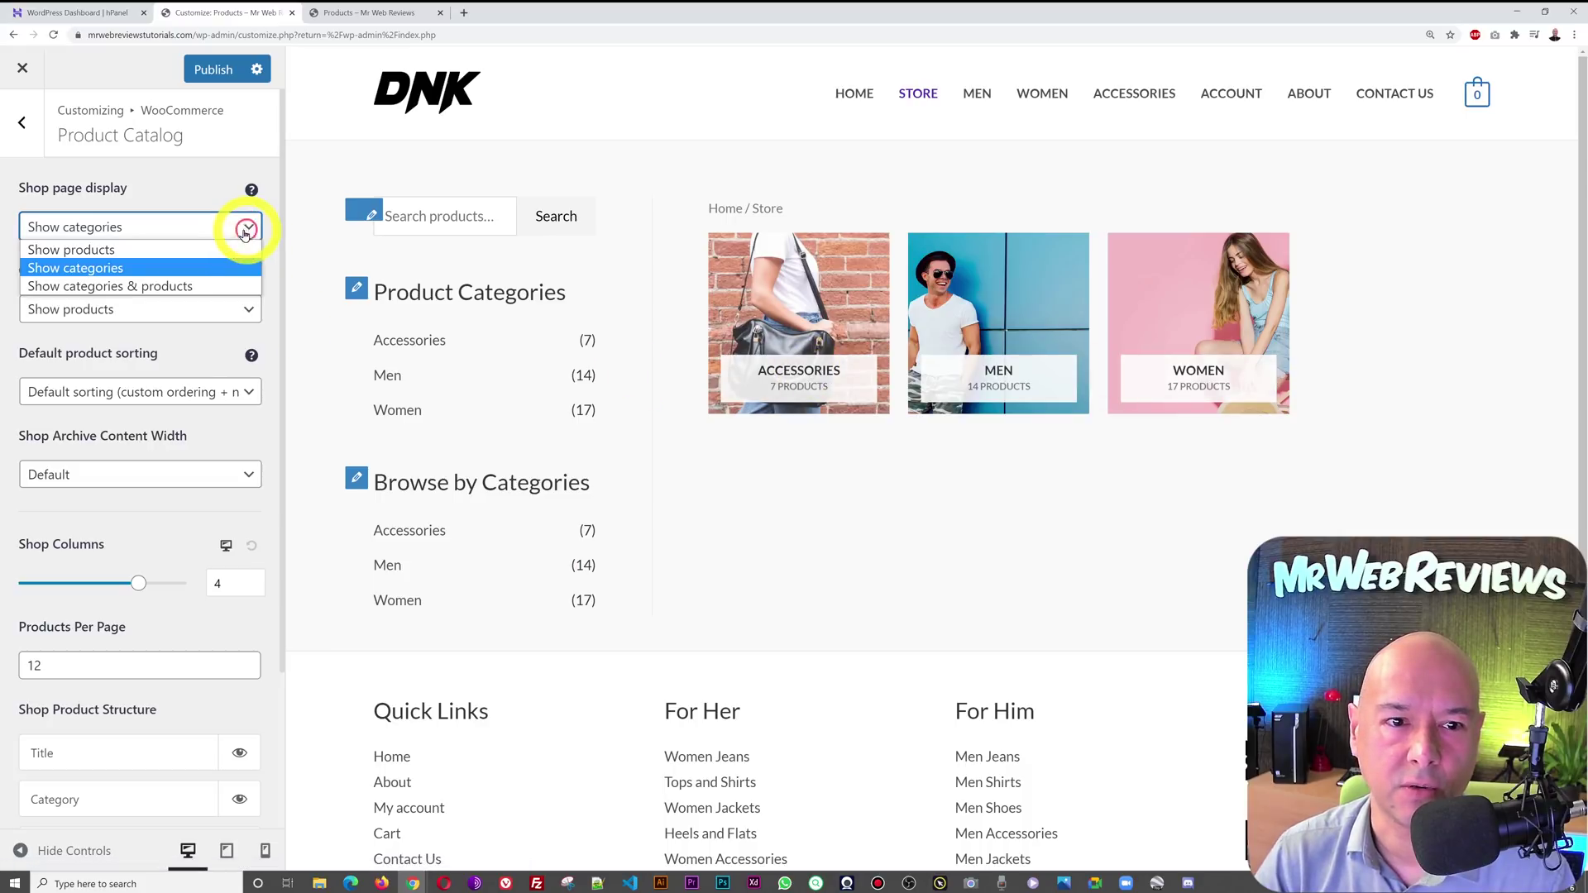
click(210, 287)
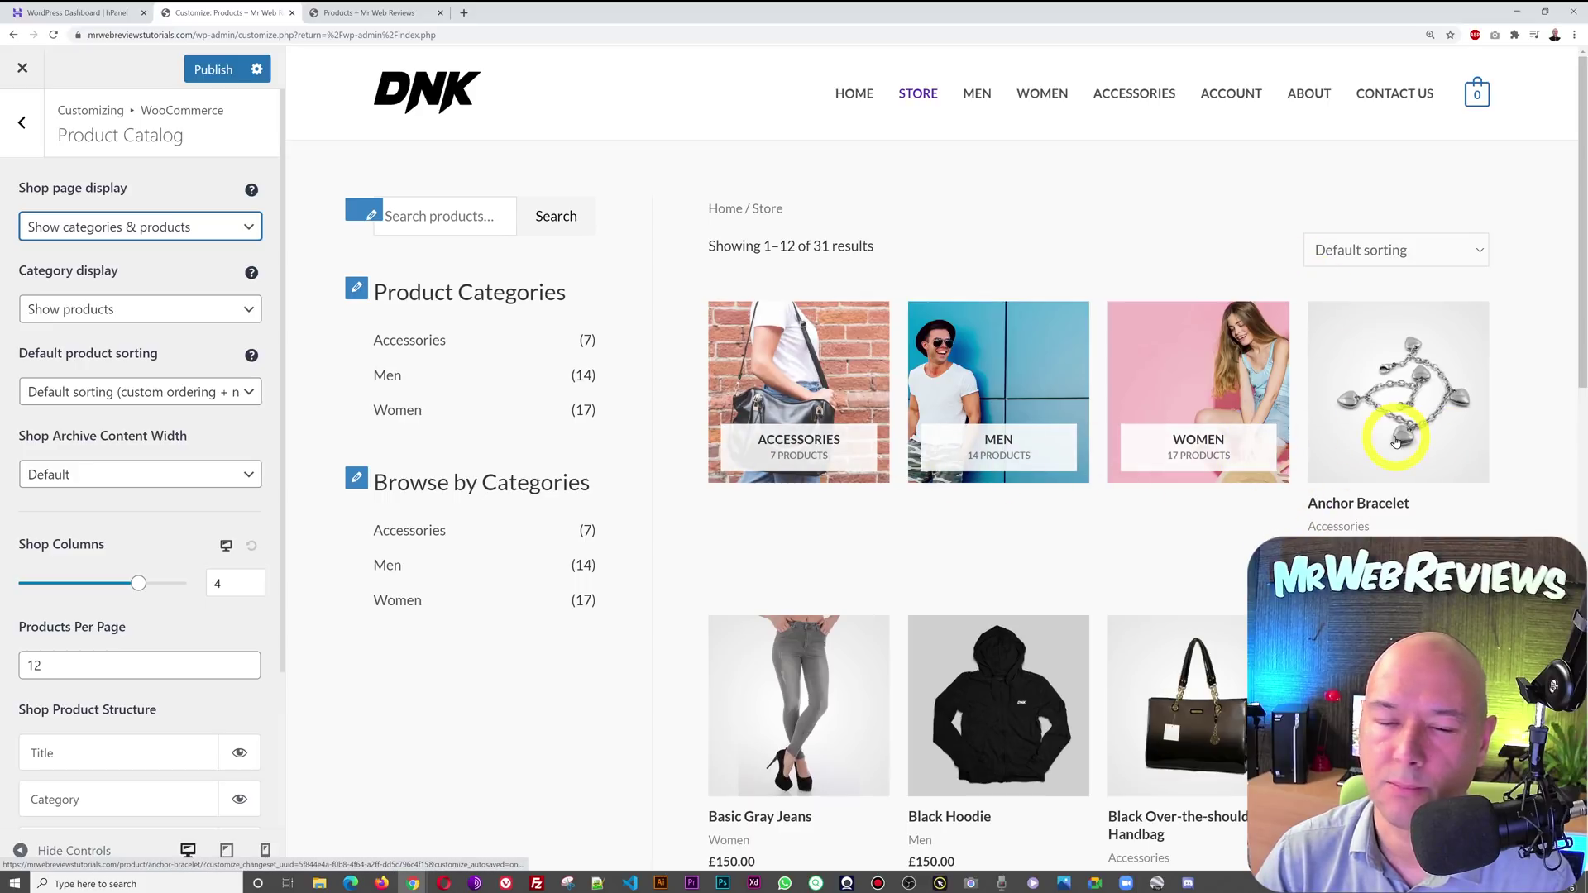
- Publish the display change and reduce Shop Columns from 4 to 3
key(ctrl+s)
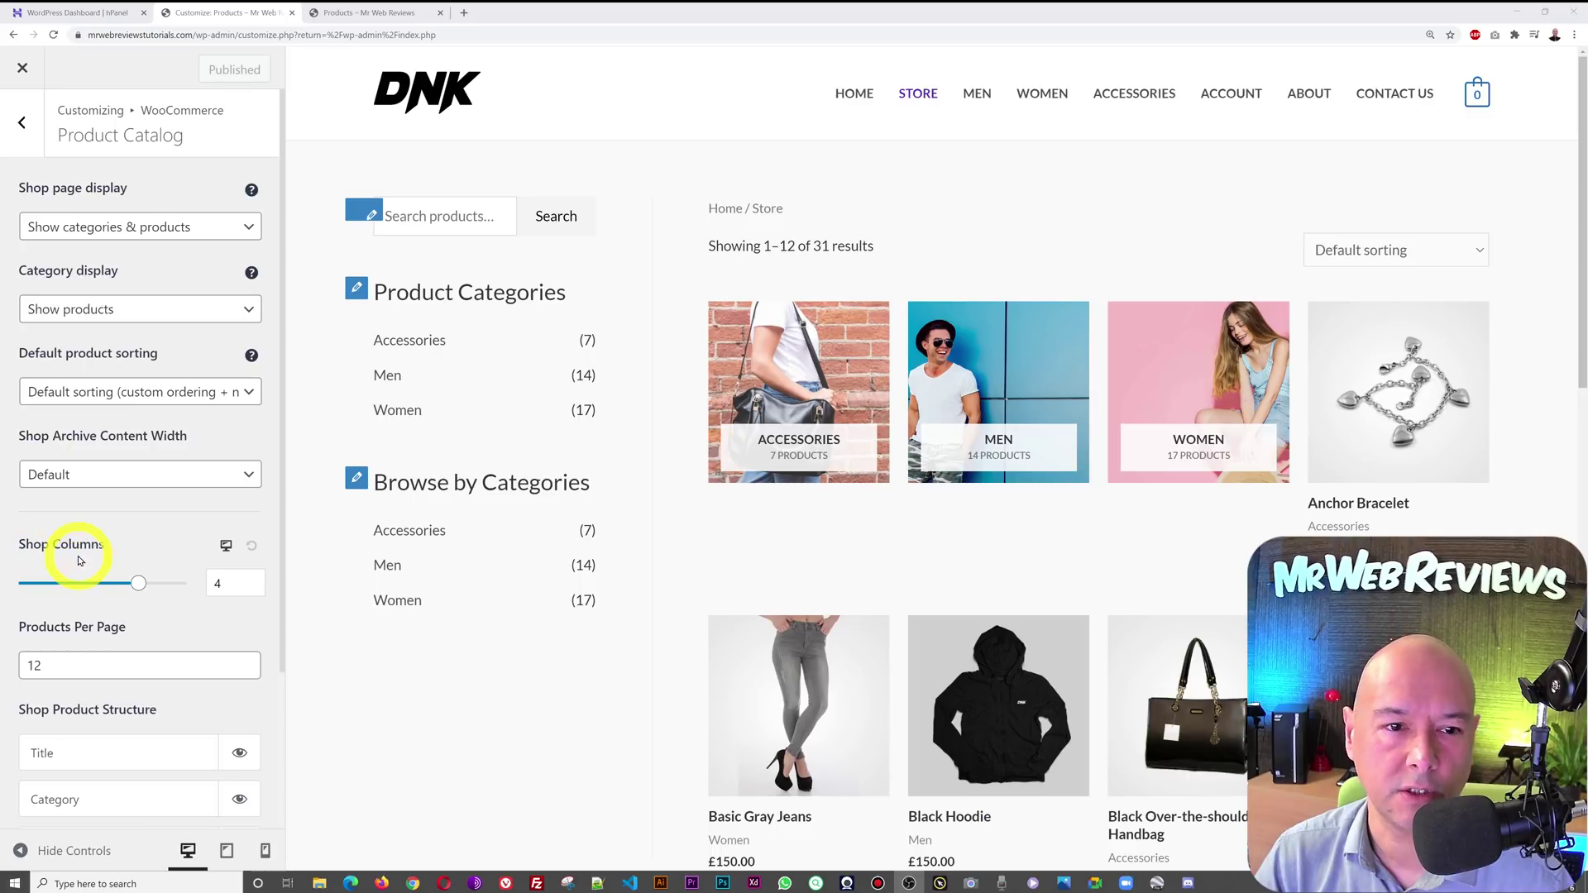
drag(138, 593, 110, 589)
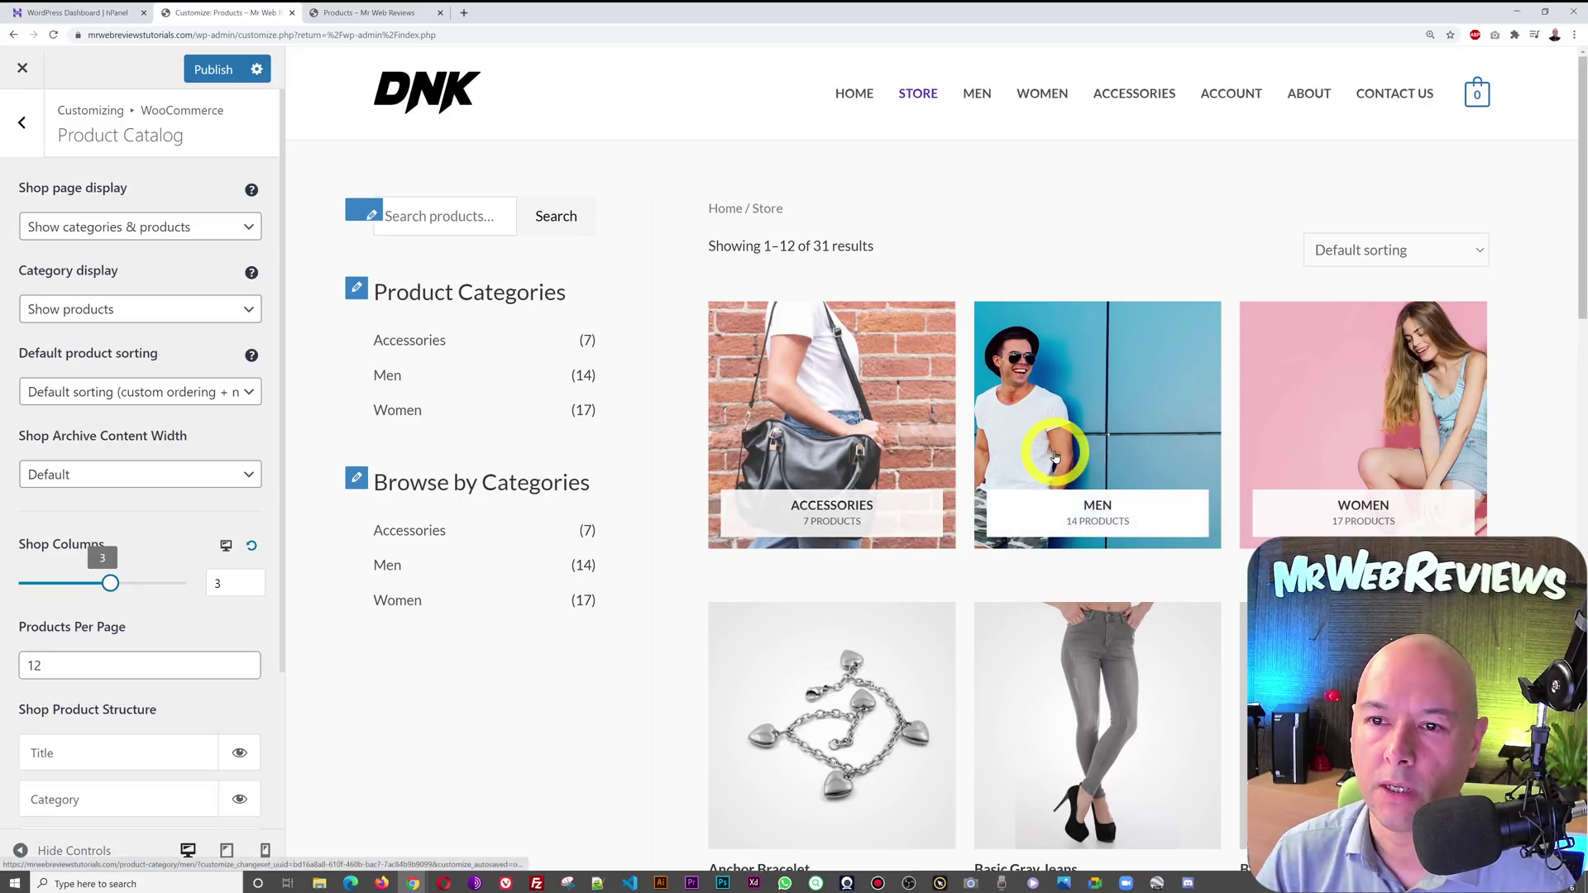
scroll(1555, 411, down, 3)
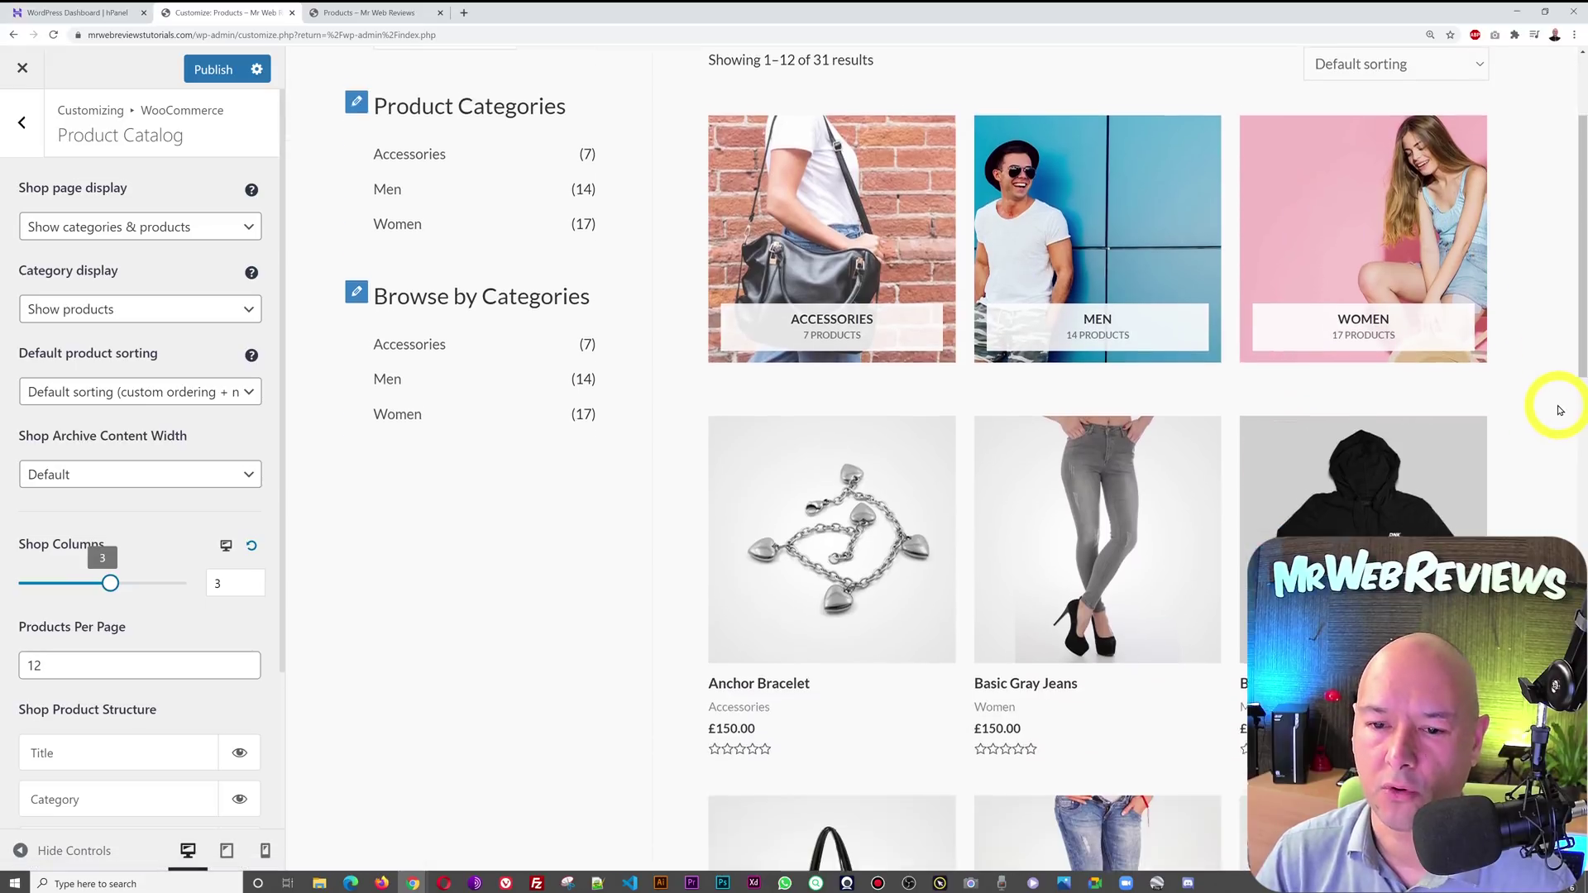
scroll(1557, 411, up, 3)
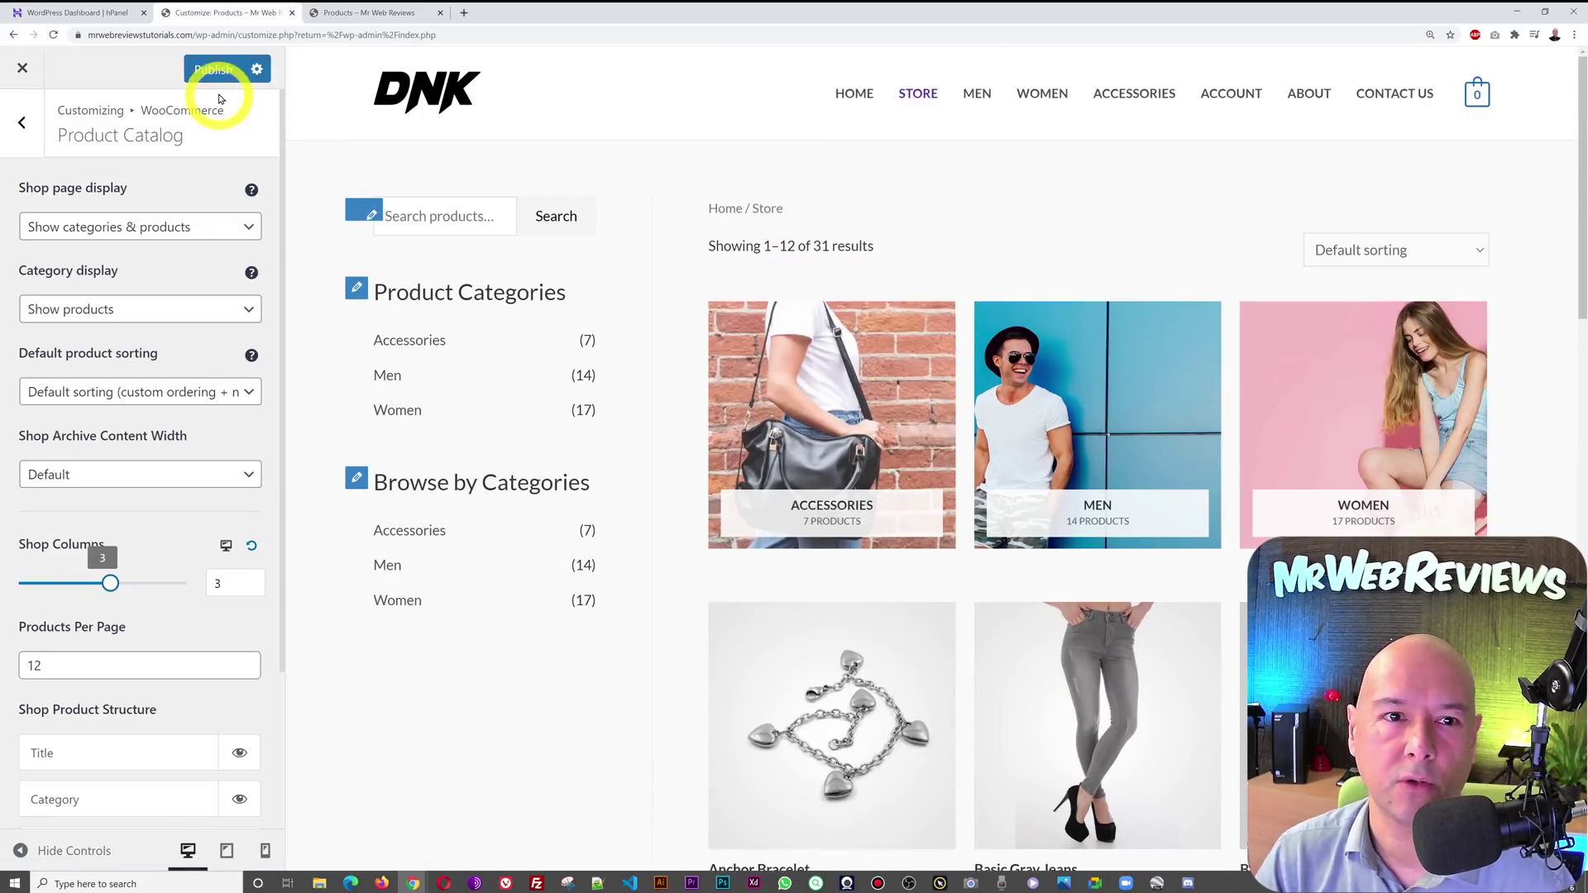
- Switch Shop page display to 'Show categories', publish, and reload the Store to verify the tiles
click(370, 13)
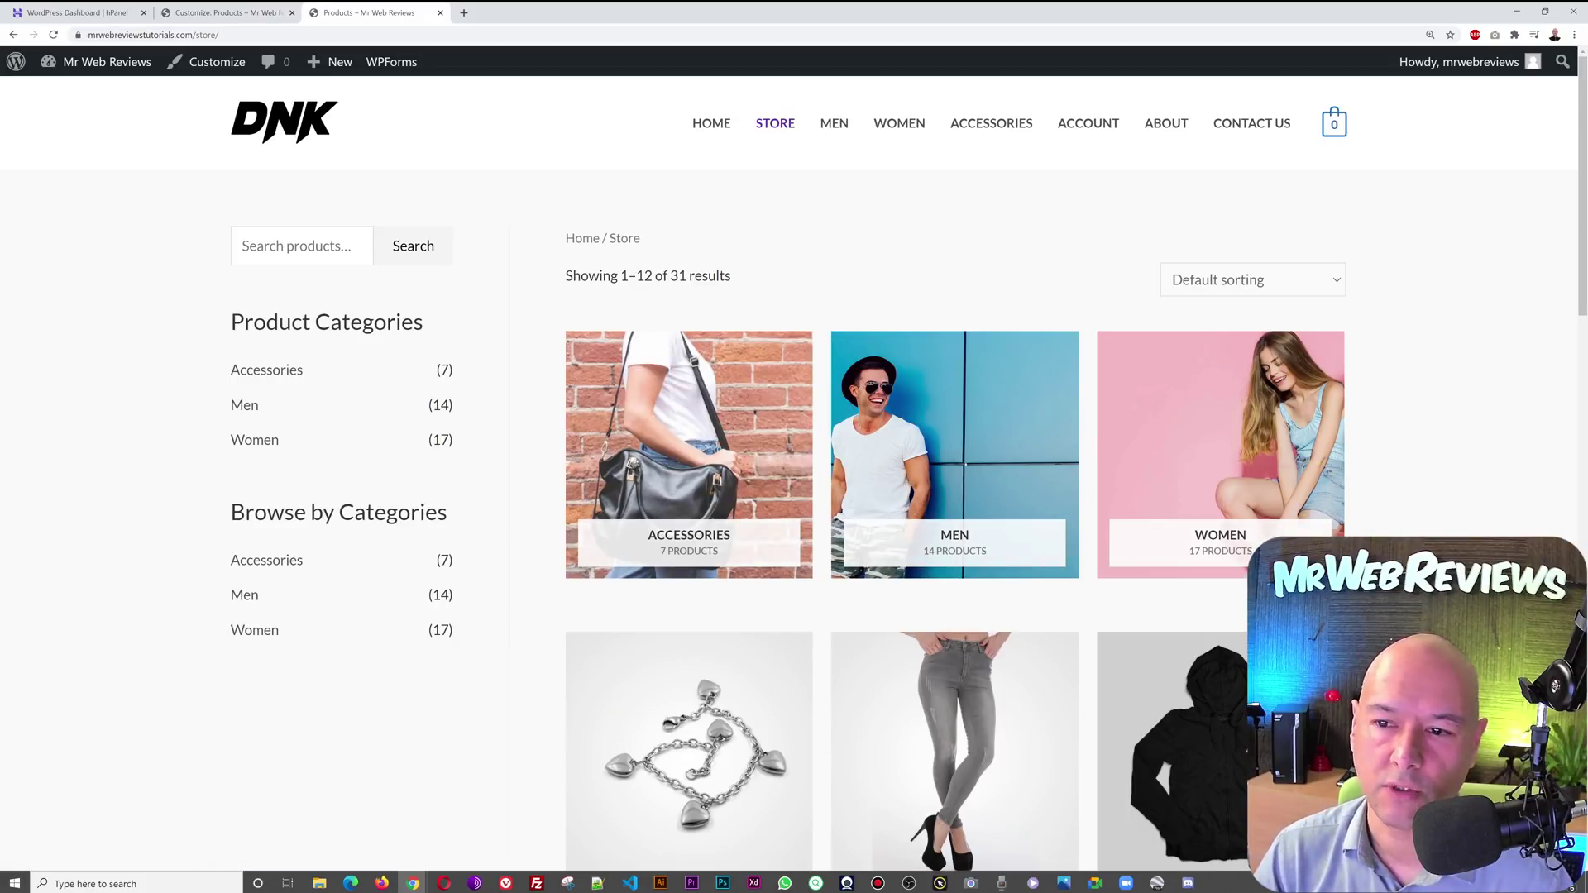
click(232, 12)
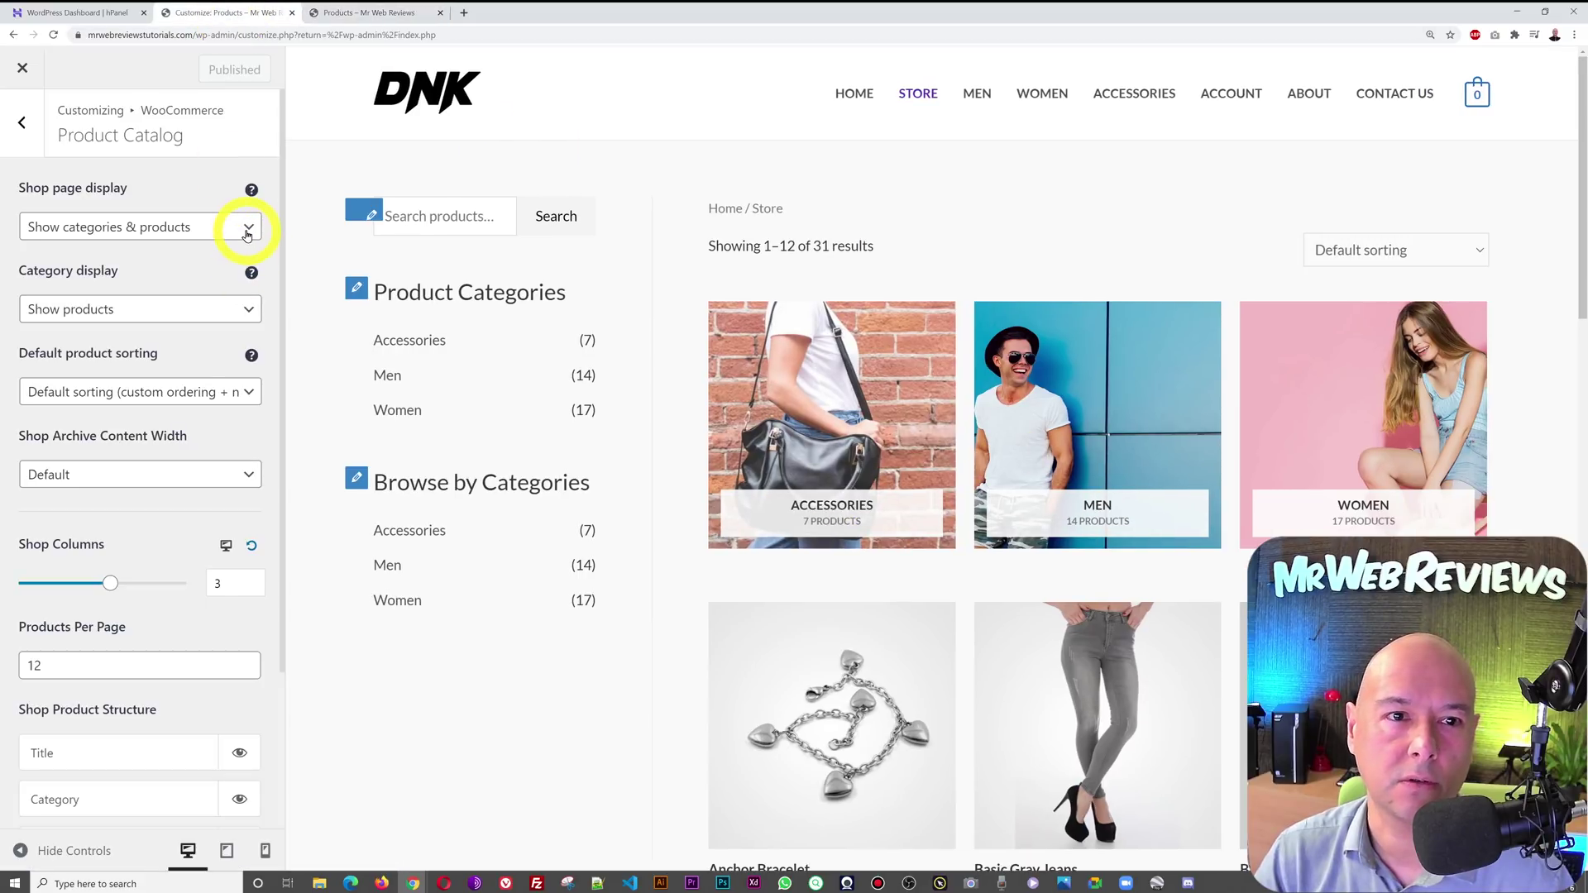
click(247, 238)
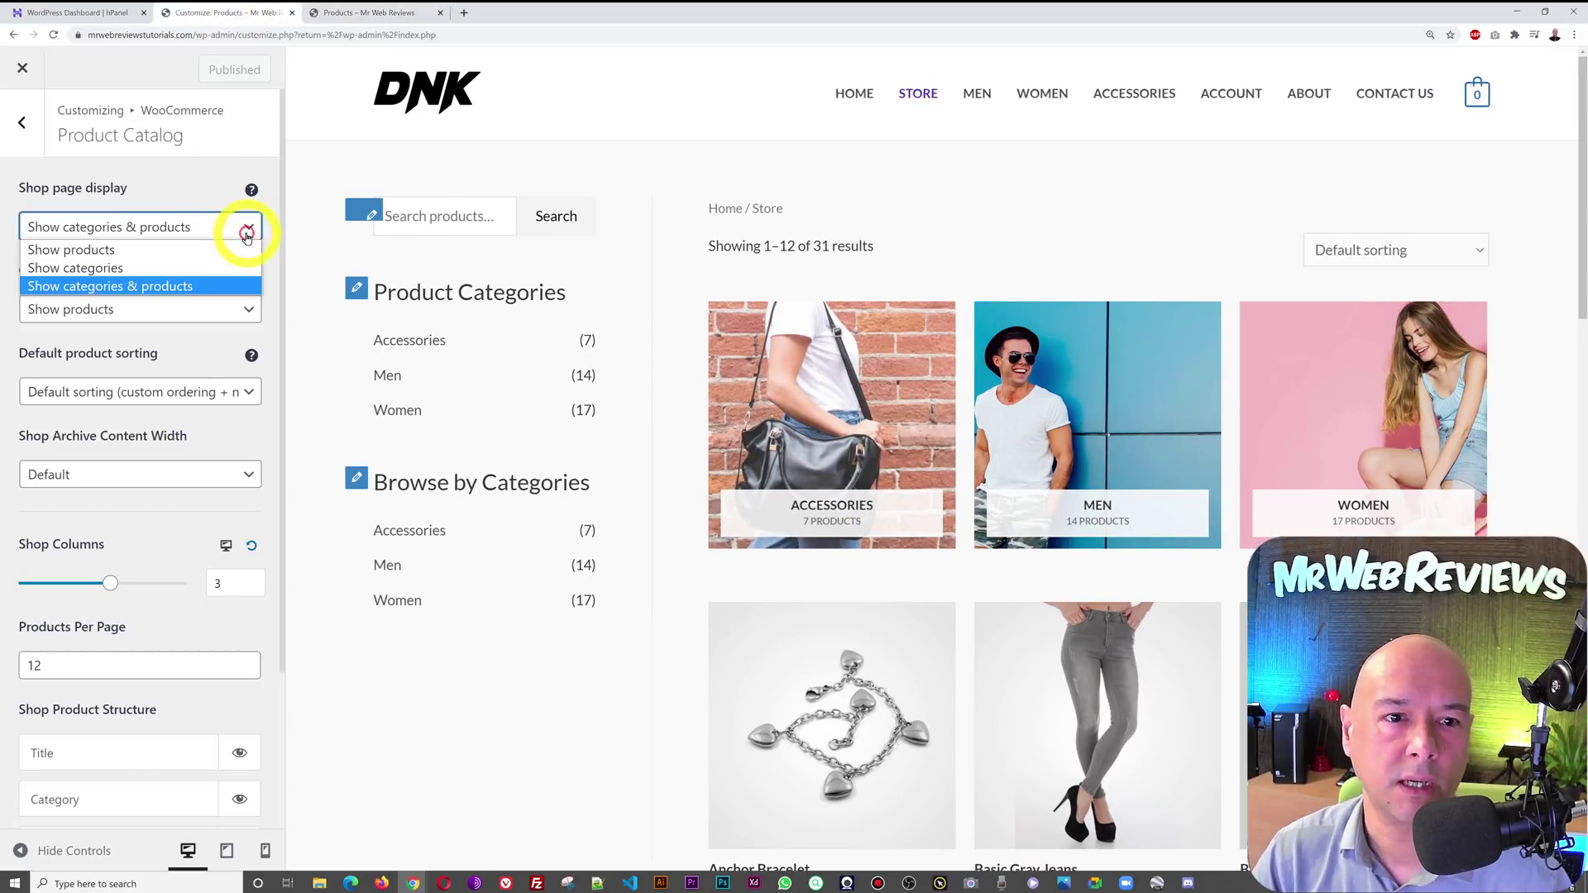
click(182, 276)
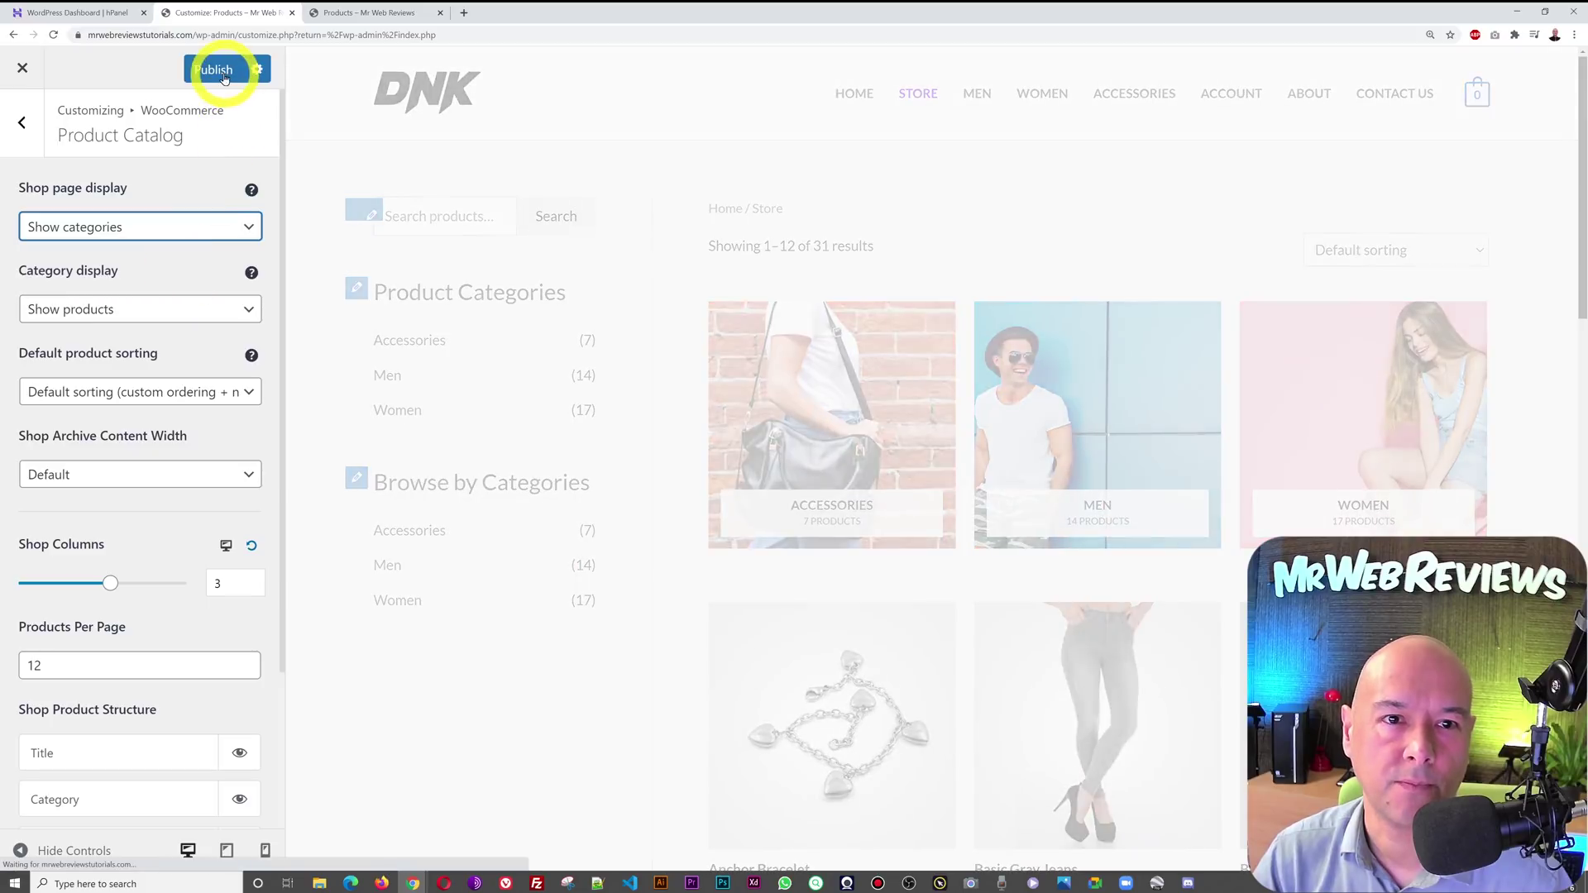
click(214, 70)
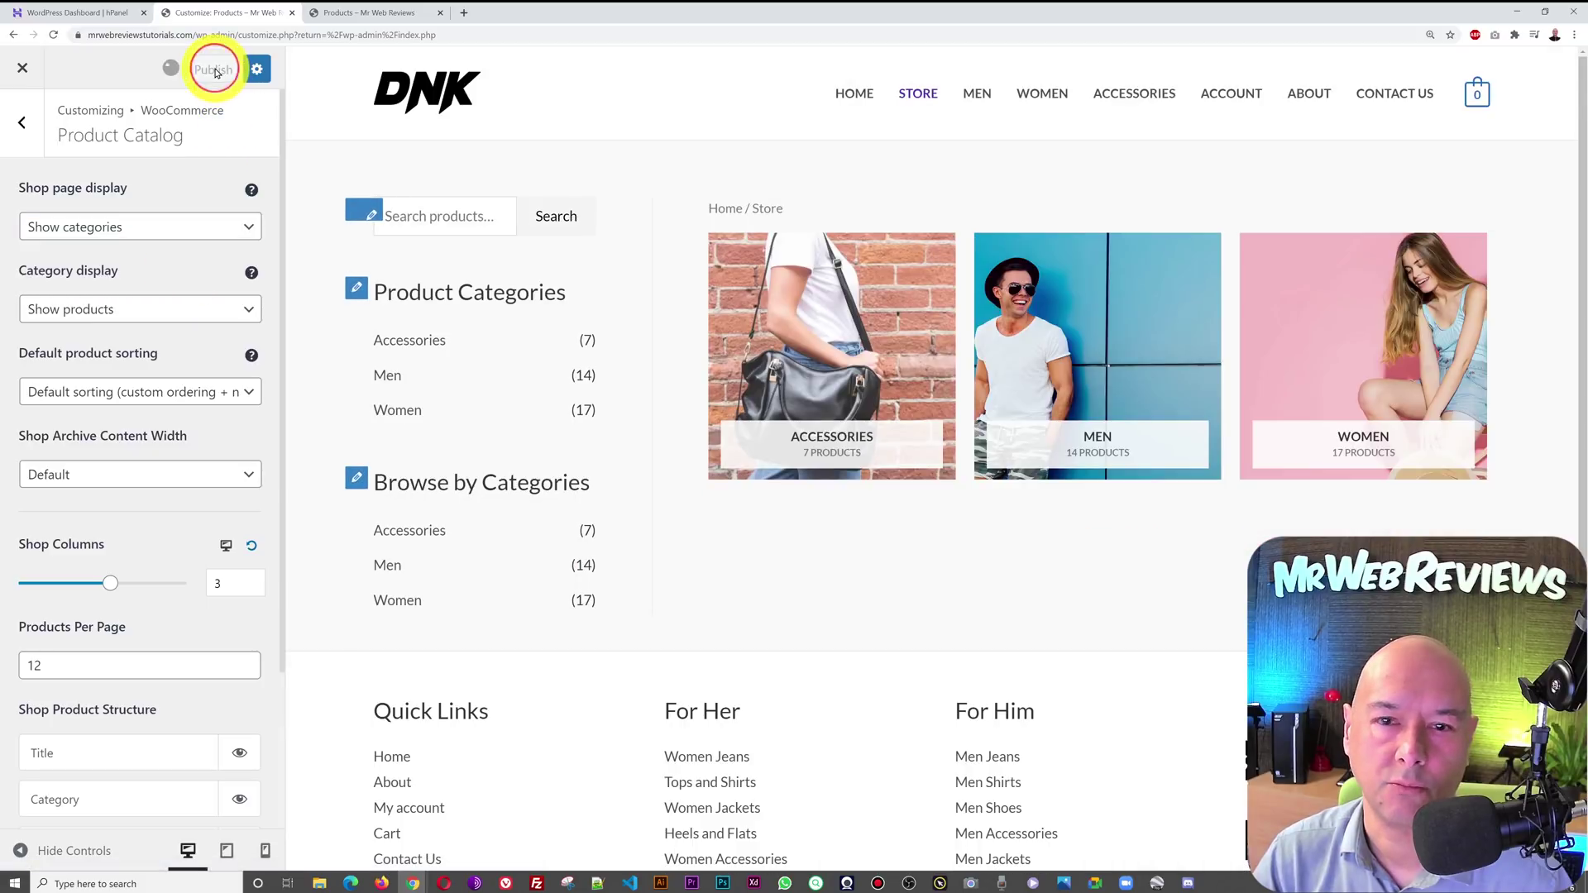
click(331, 13)
key(F5)
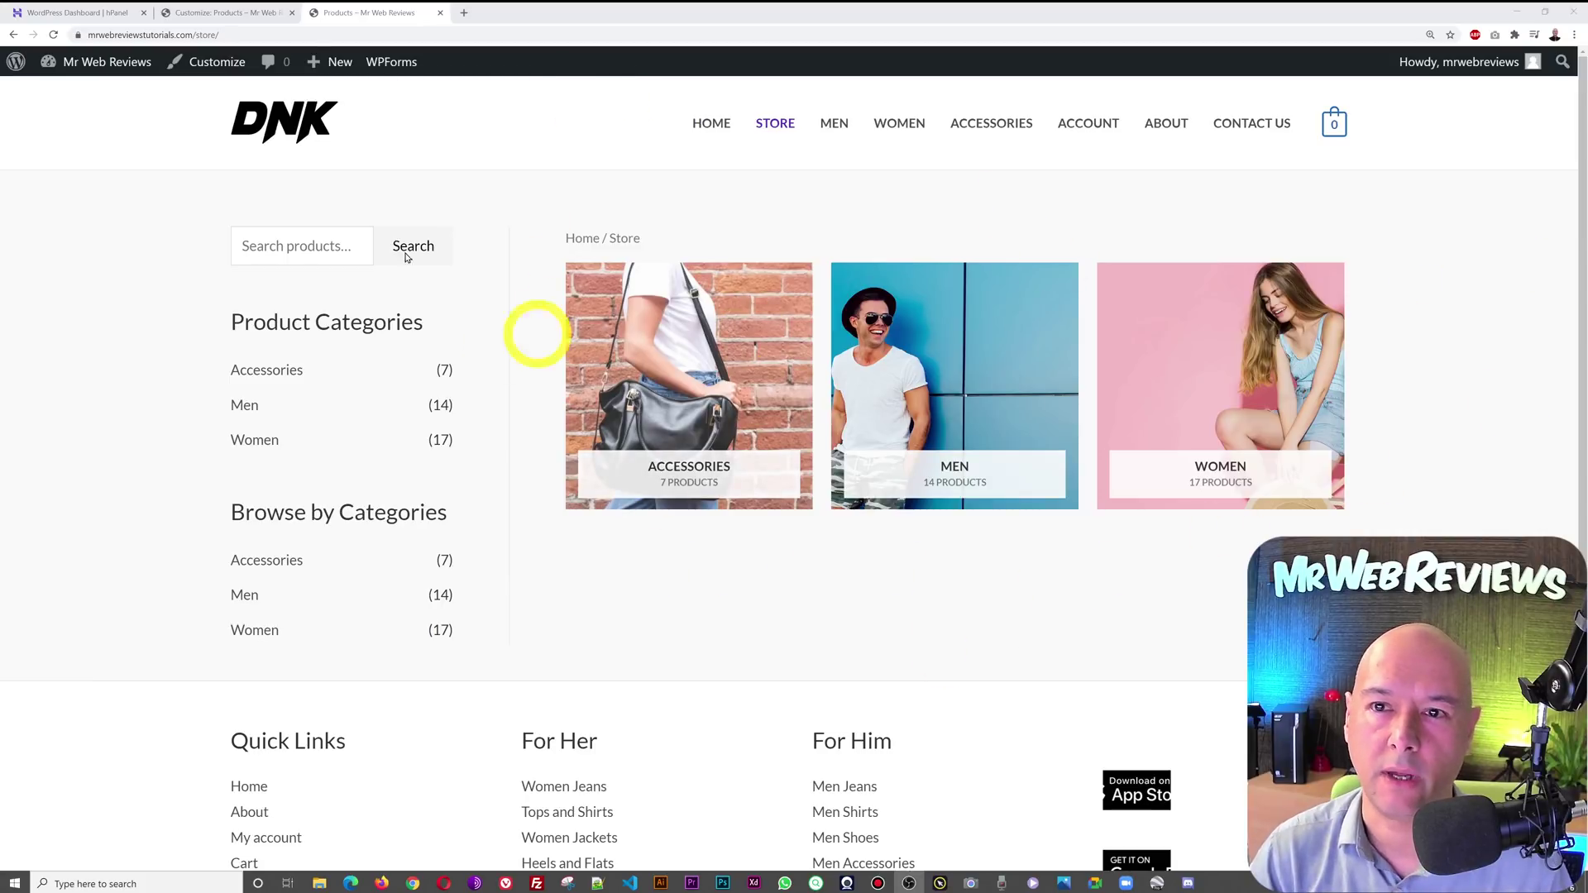
click(234, 14)
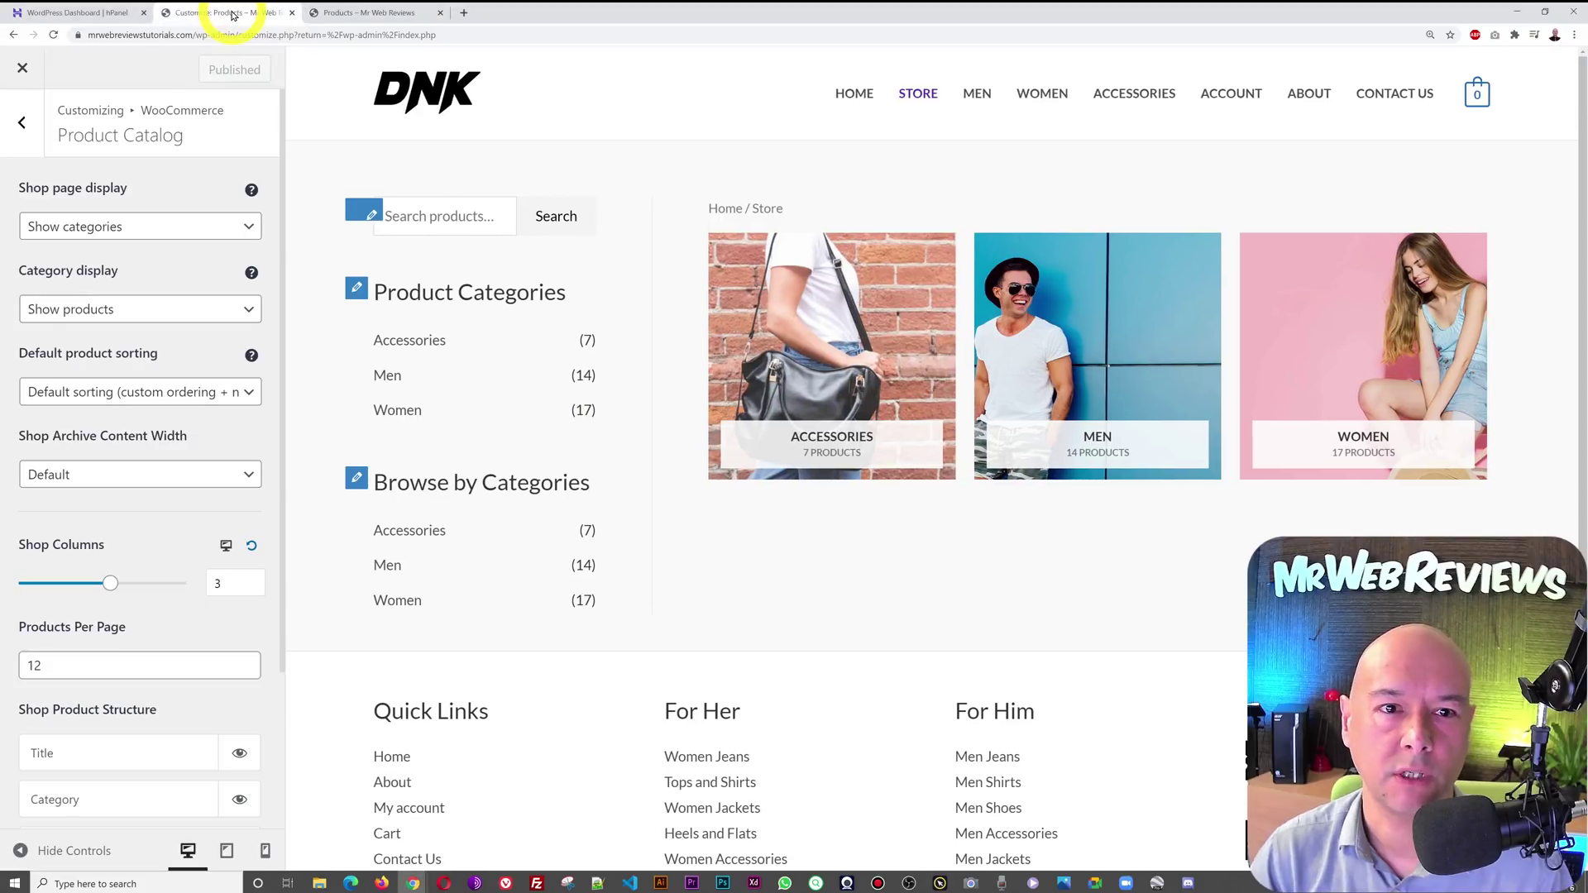
- Leave the Customizer and open the Home page from Pages > All Pages with 'Edit with Elementor'
click(24, 70)
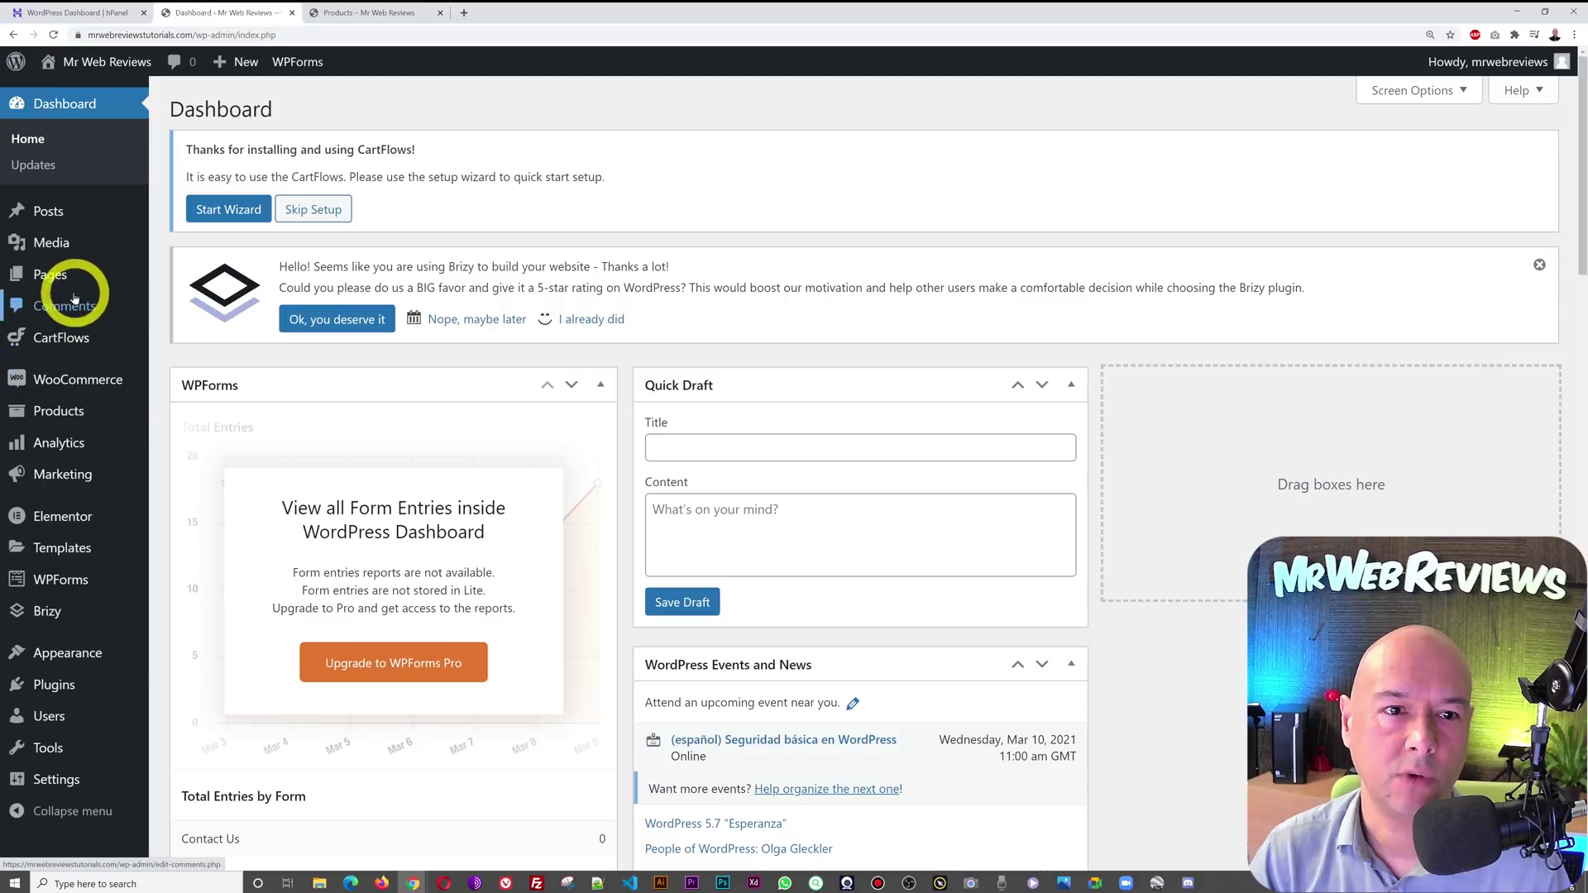
click(60, 282)
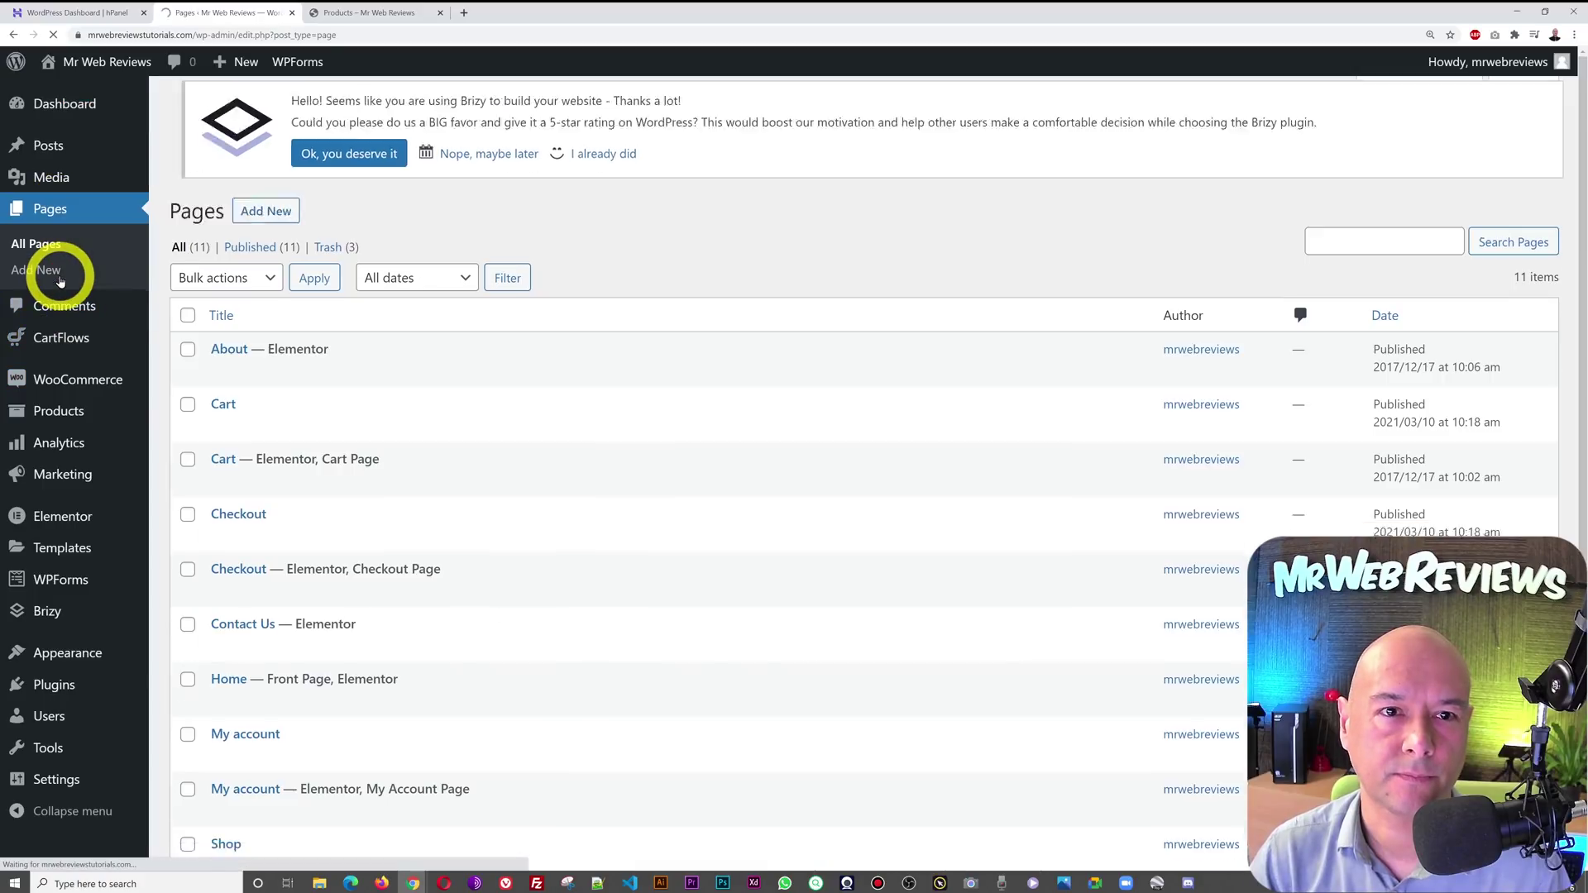
scroll(711, 329, down, 1)
scroll(711, 328, down, 2)
mouse_move(712, 524)
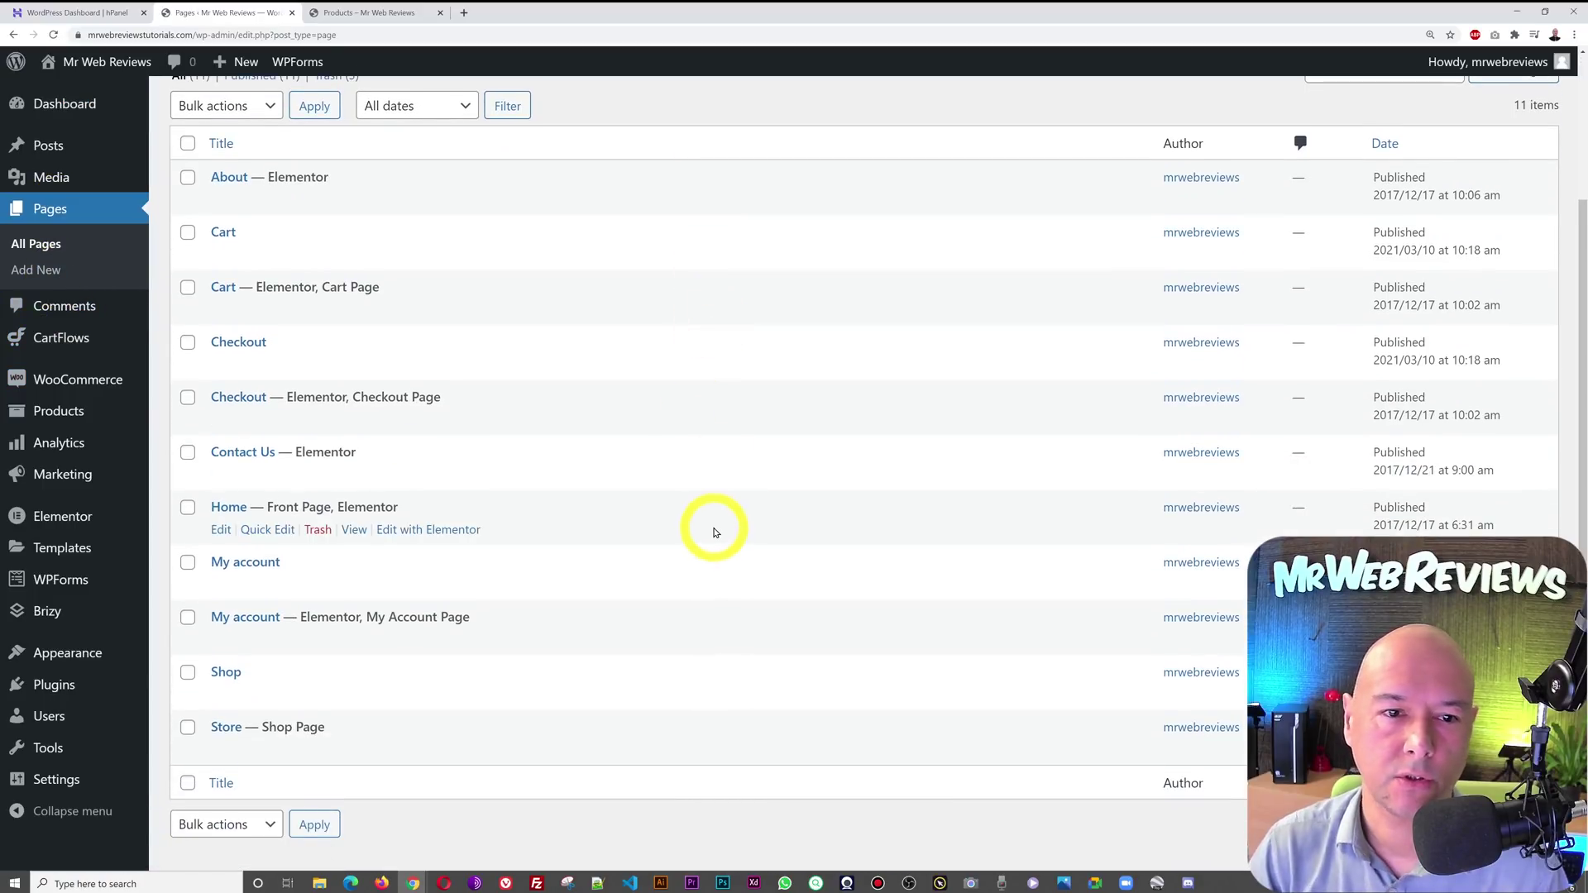
click(438, 530)
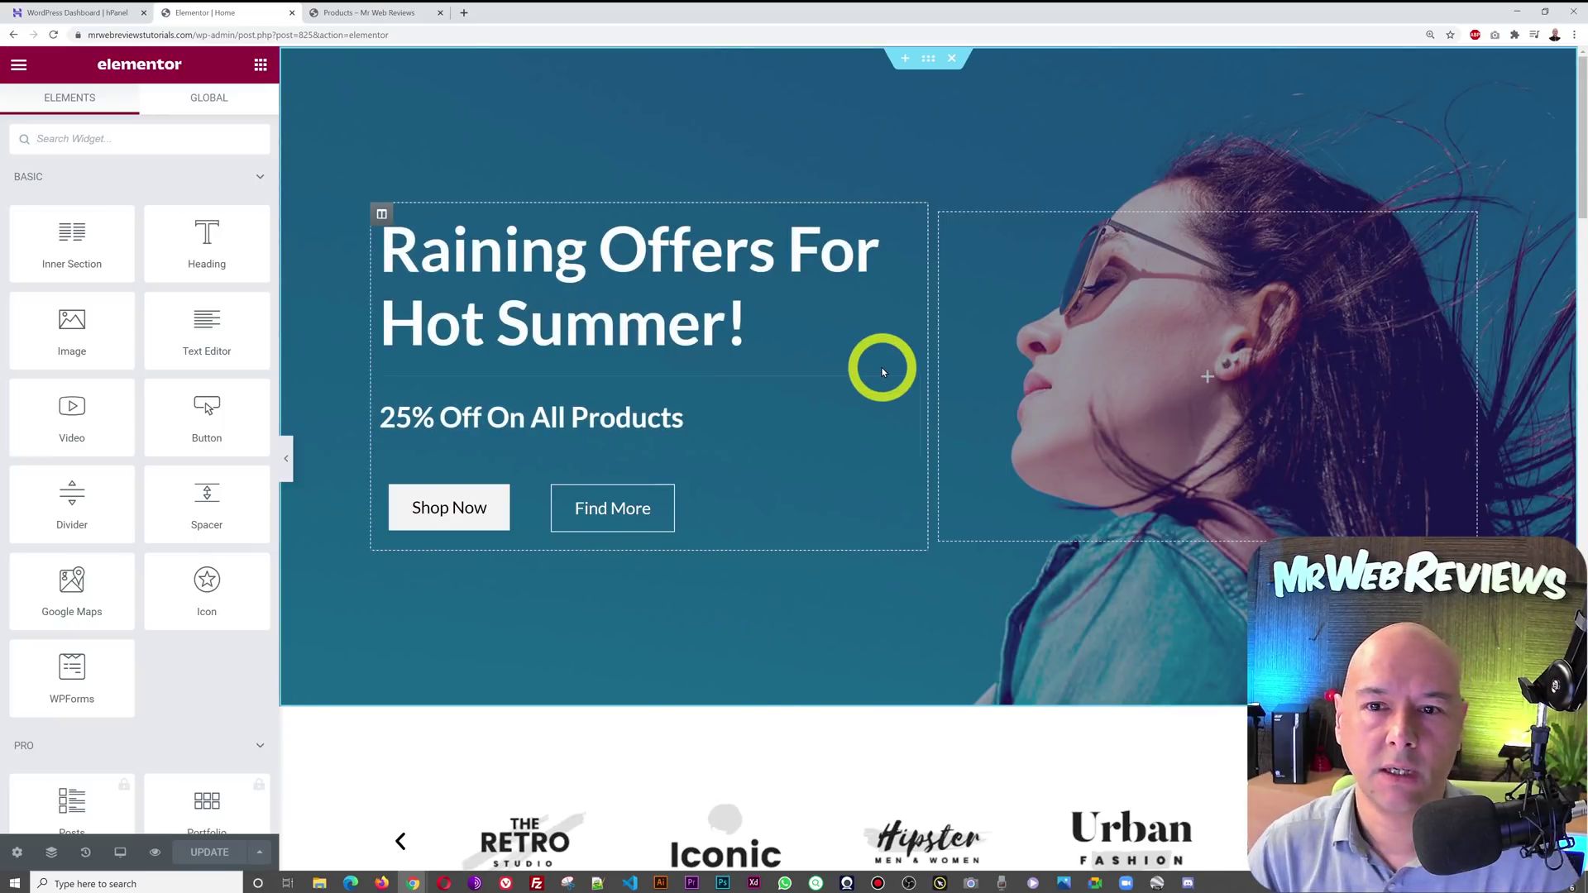
- Add a section below the hero holding a Shortcode widget with [product_categories]
scroll(1034, 314, down, 3)
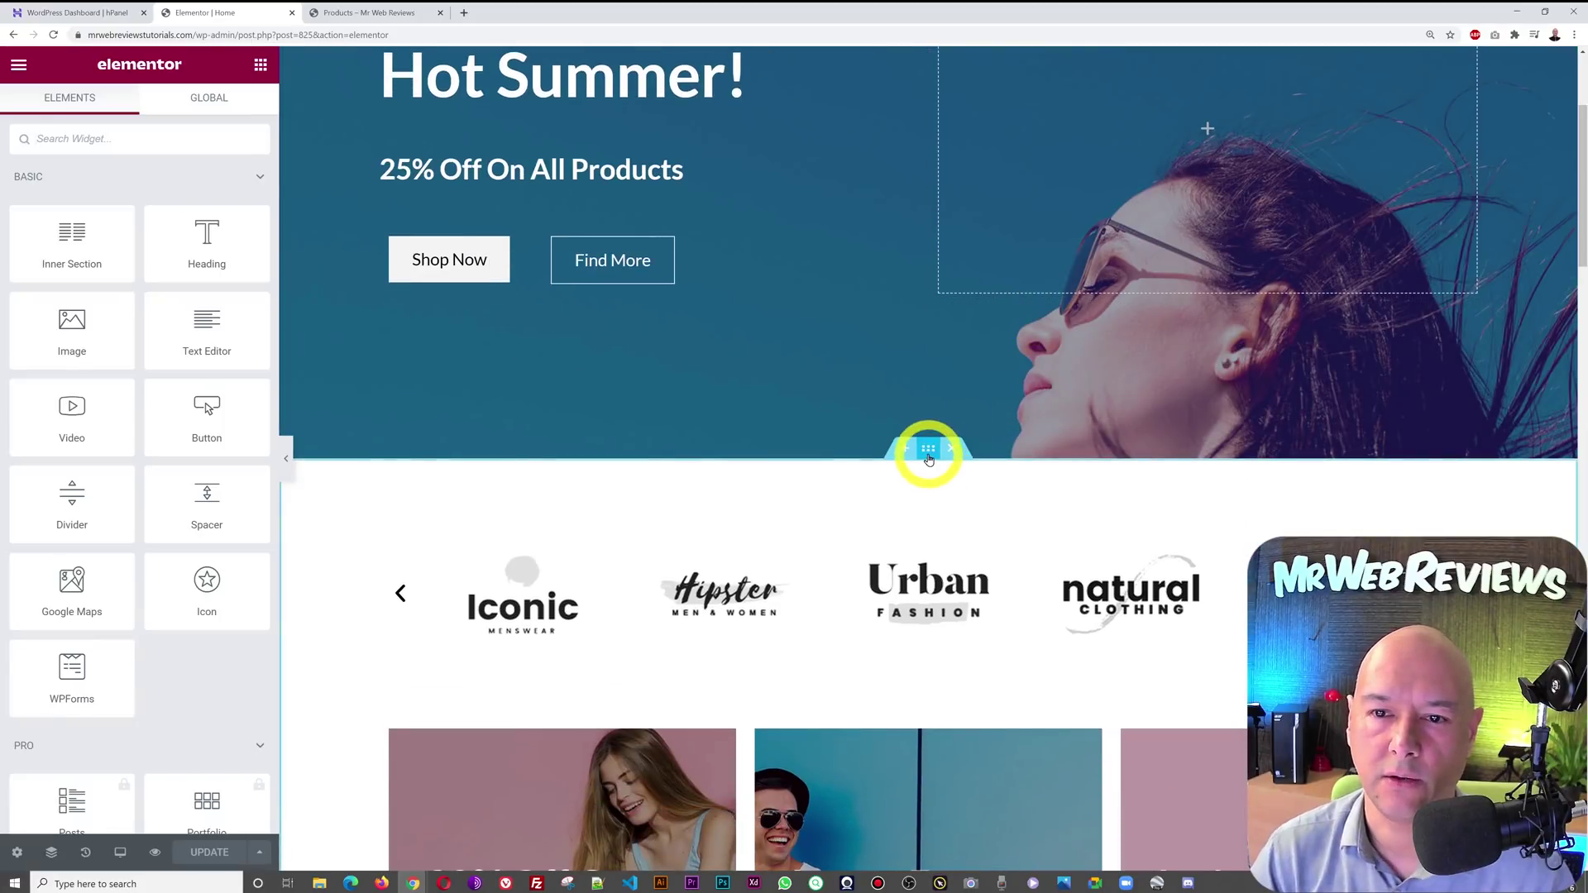
click(903, 450)
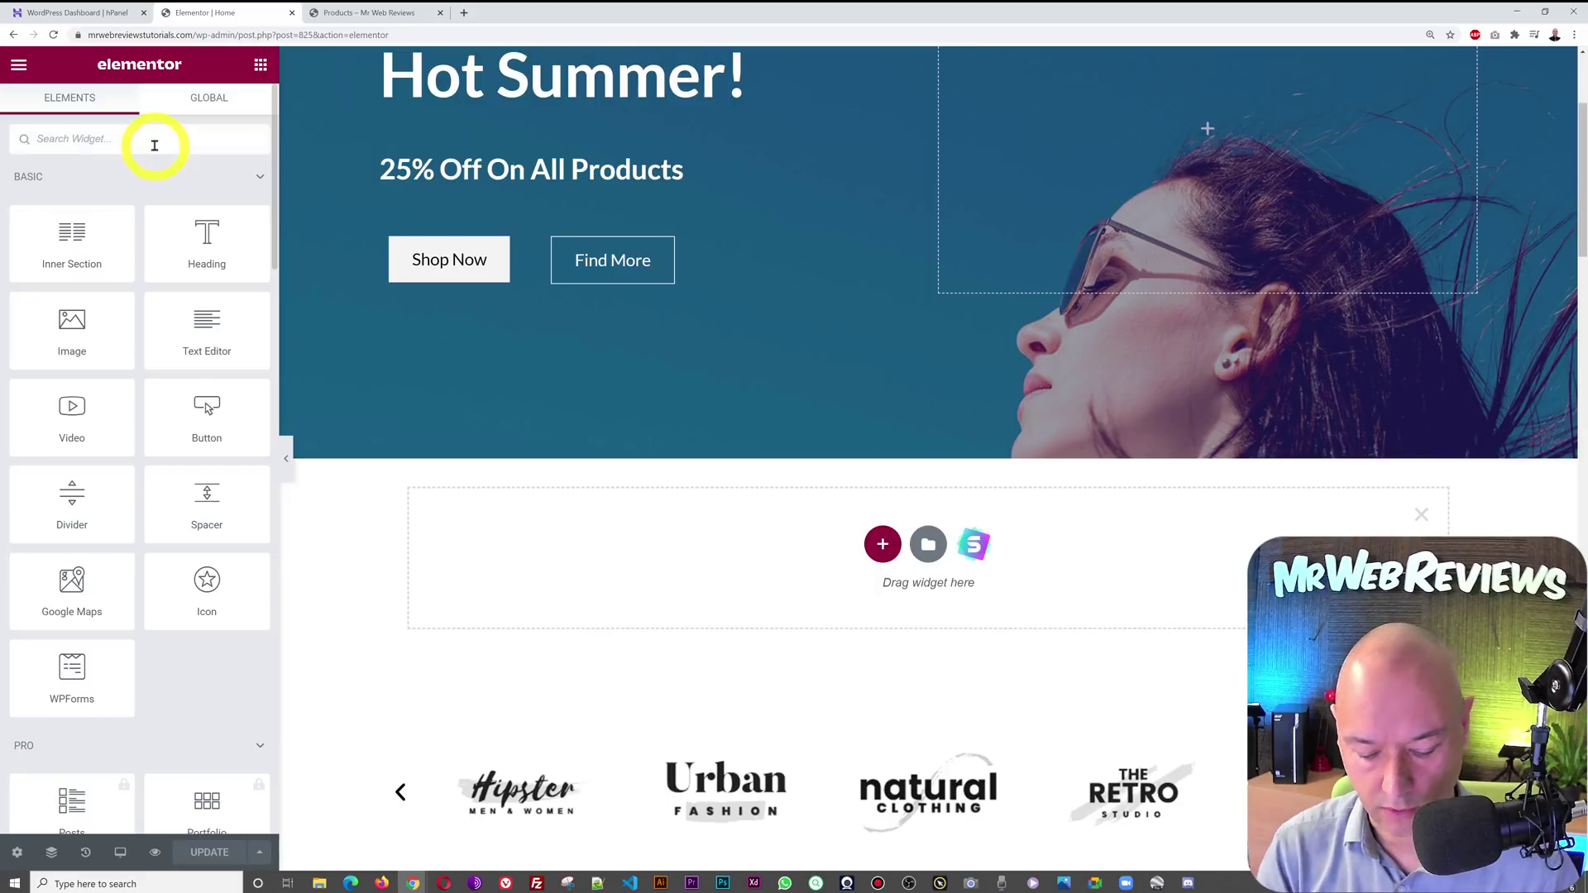
click(154, 146)
text(short)
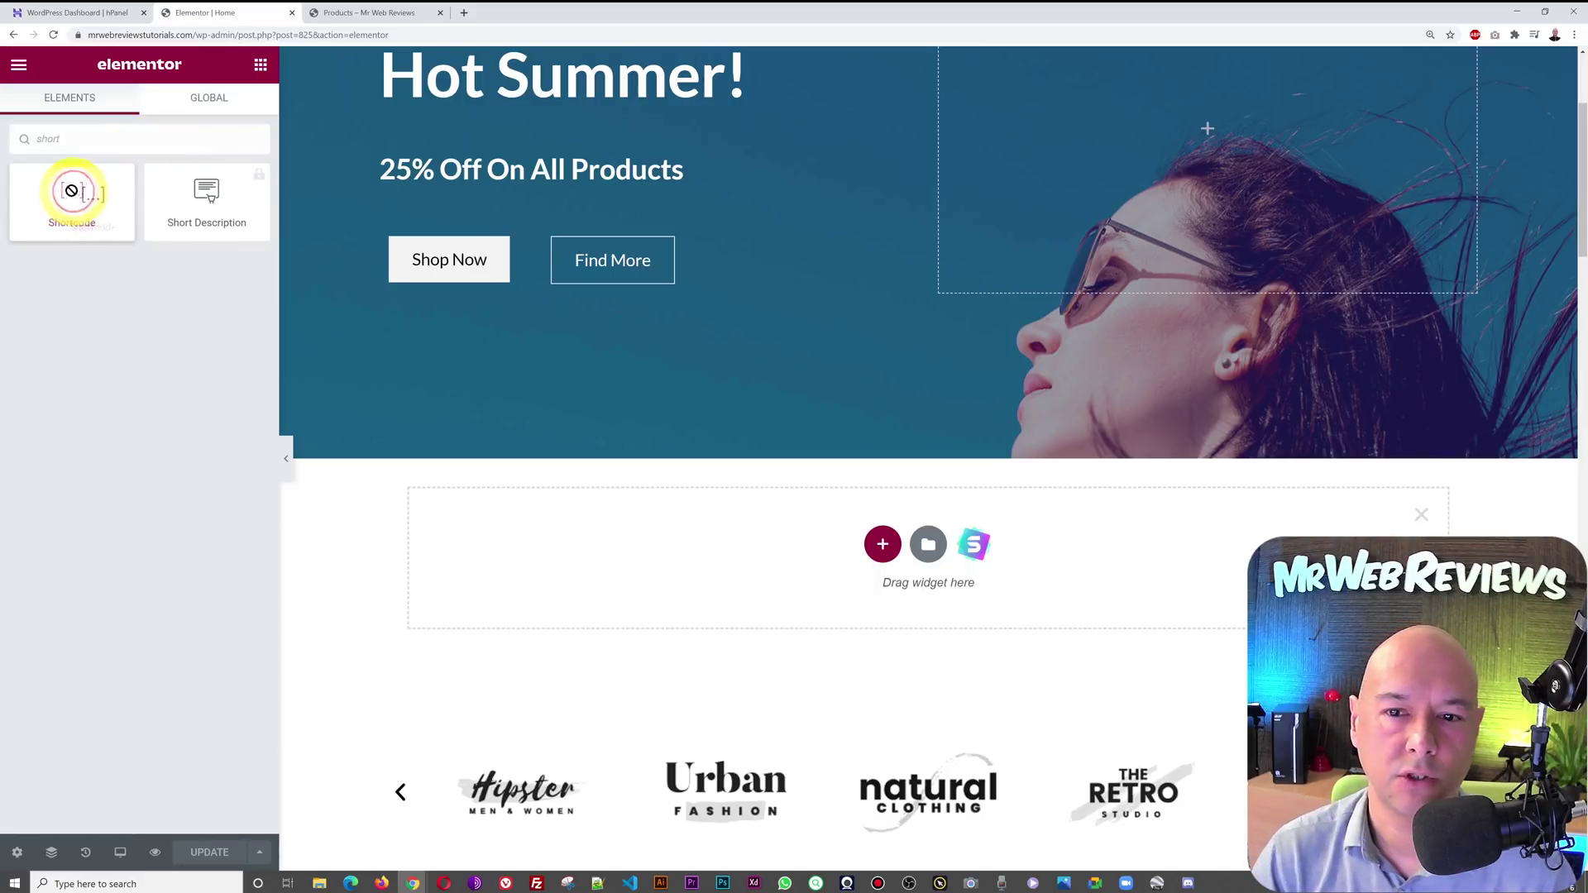
drag(71, 190, 906, 539)
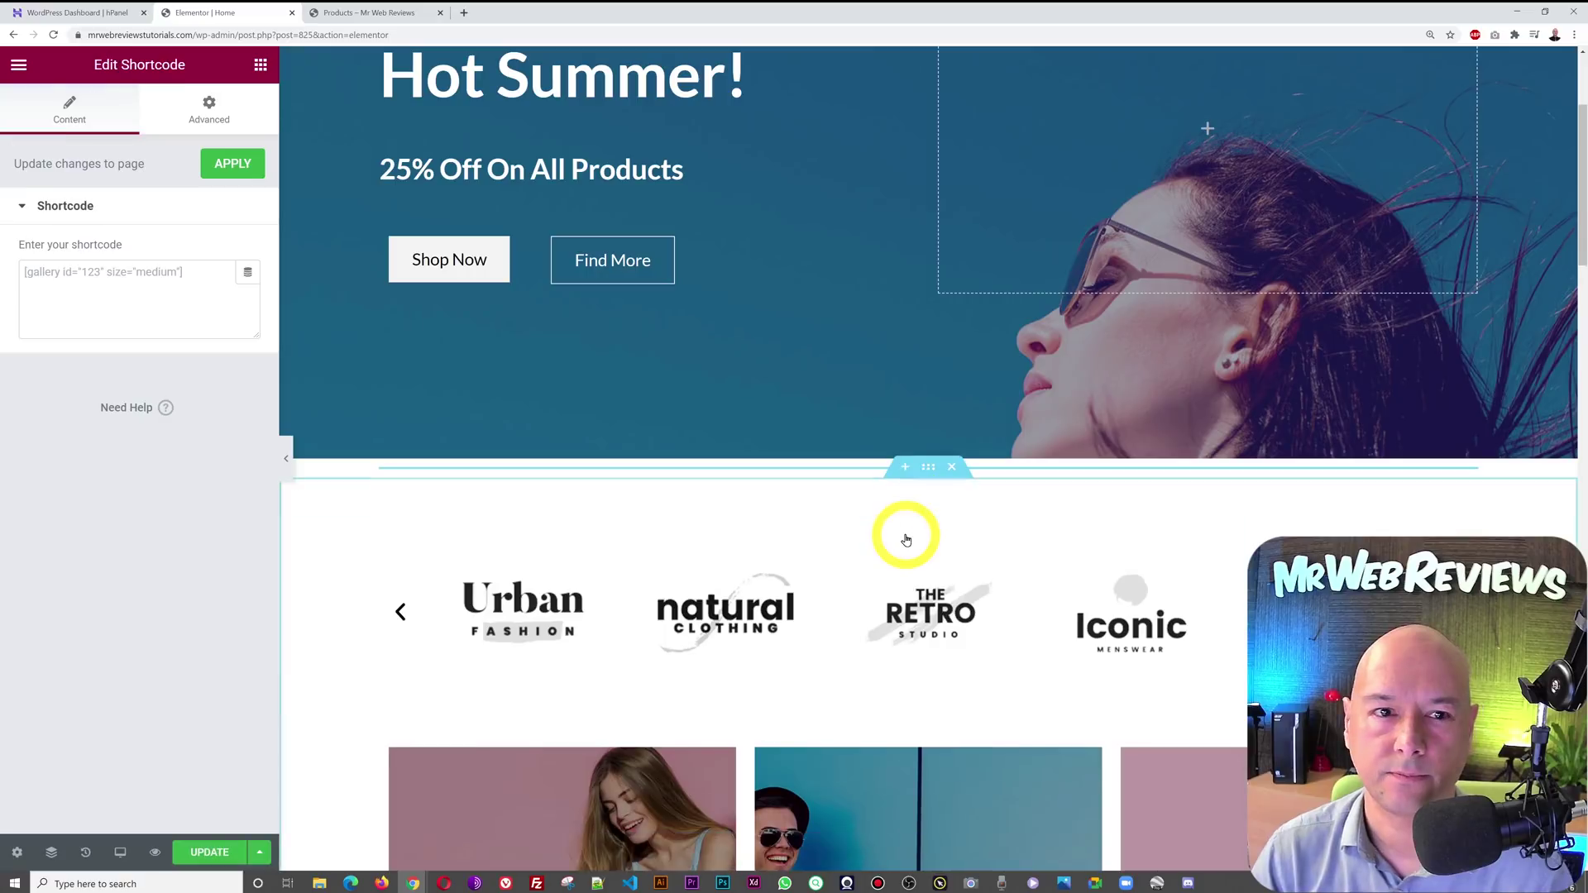
click(97, 306)
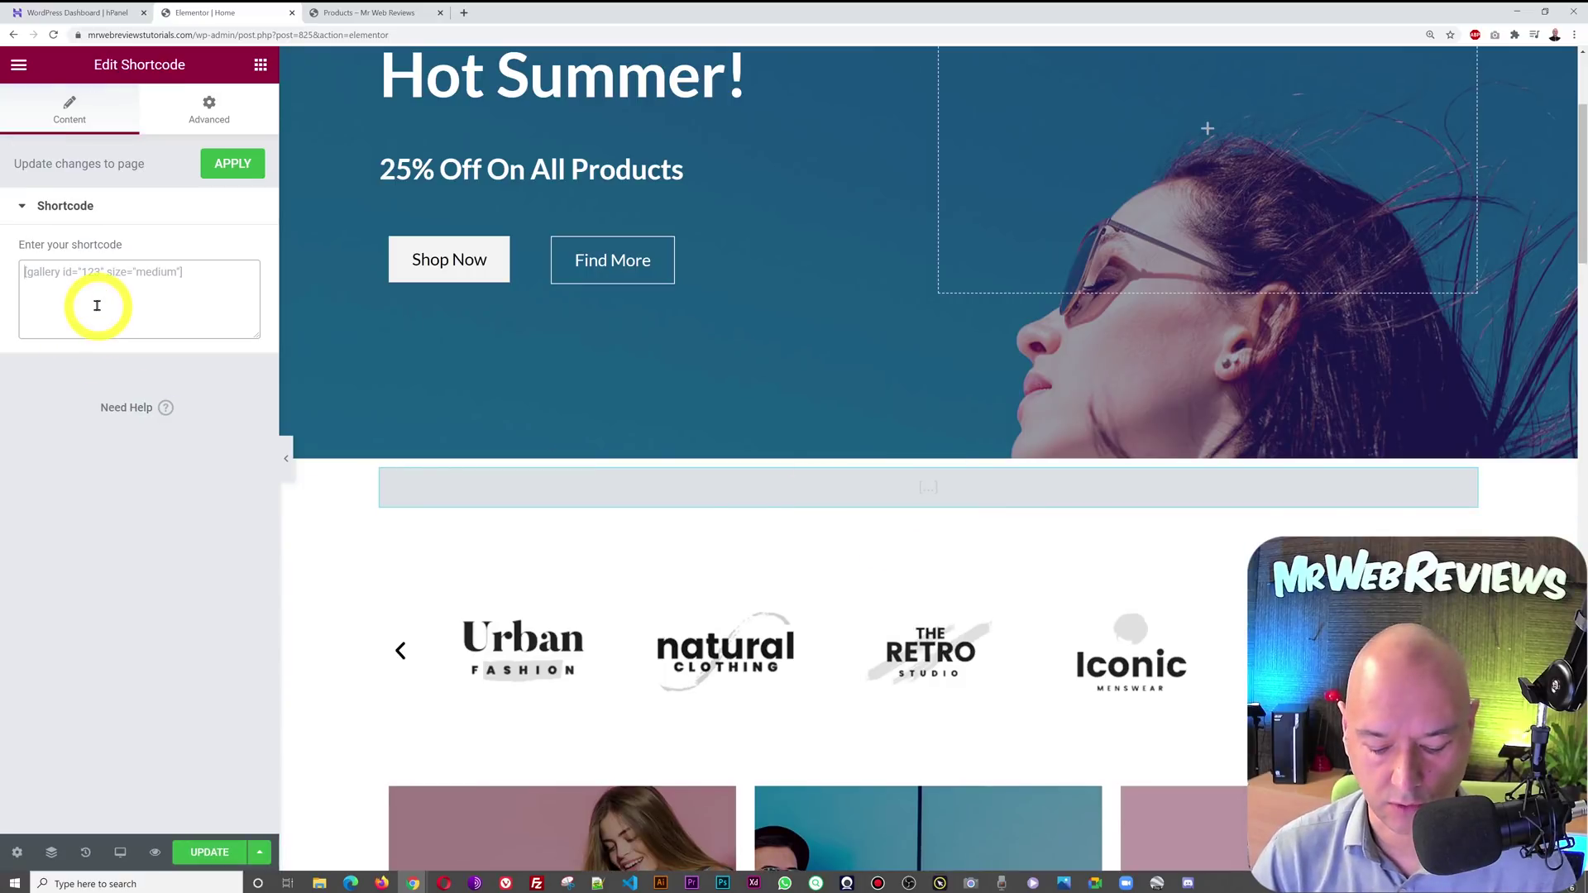
text([product_categories])
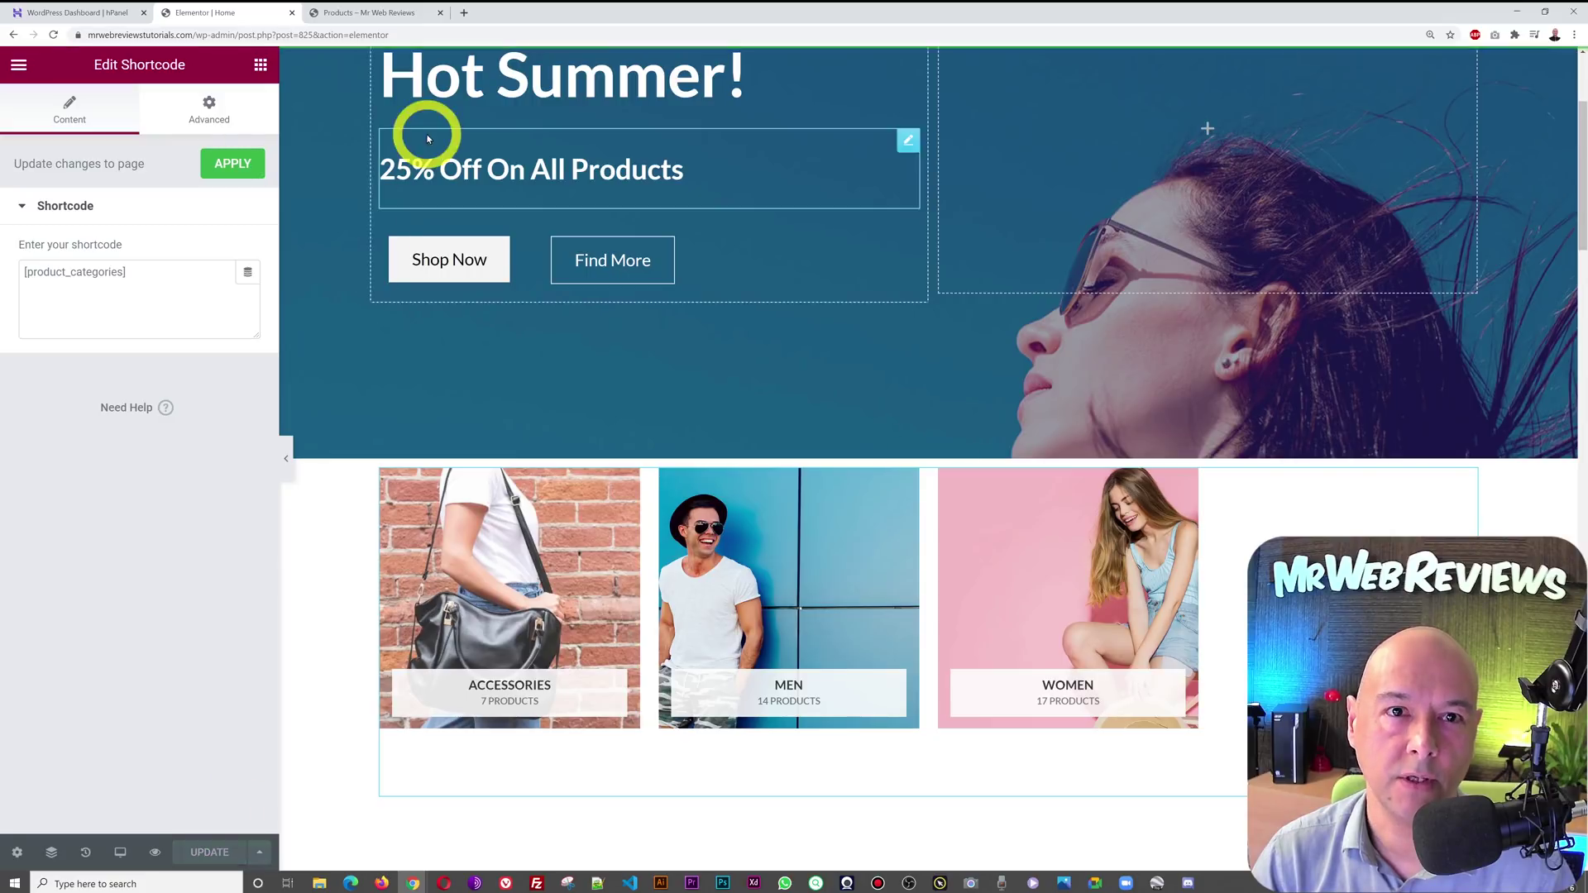
- Check the live home page for Accessories, Men and Women tiles, then return to the Elementor editor
click(389, 13)
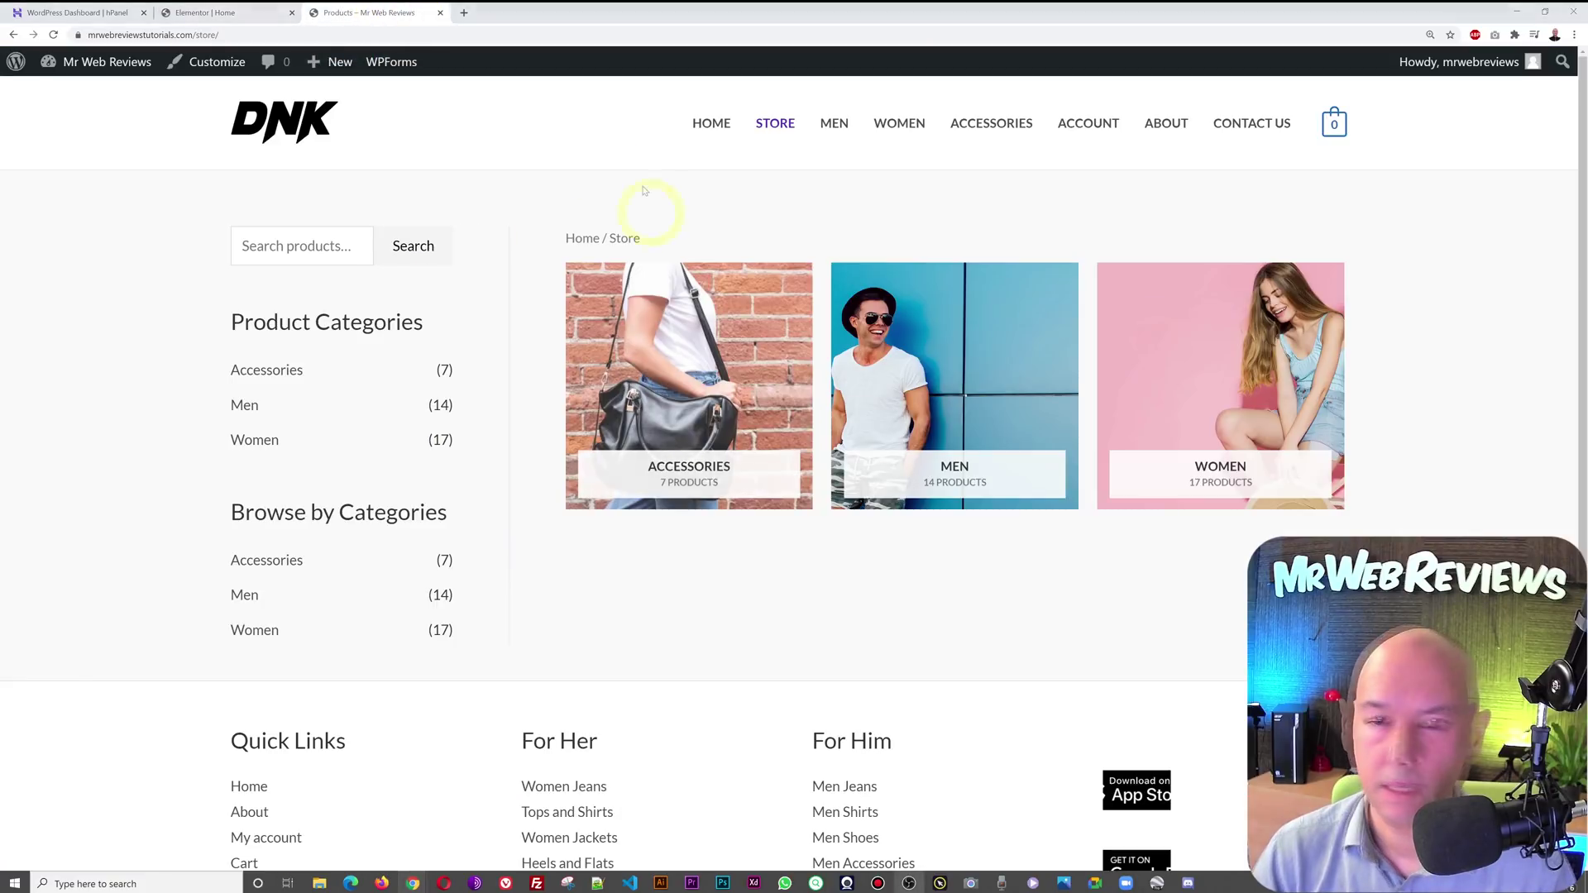
click(721, 125)
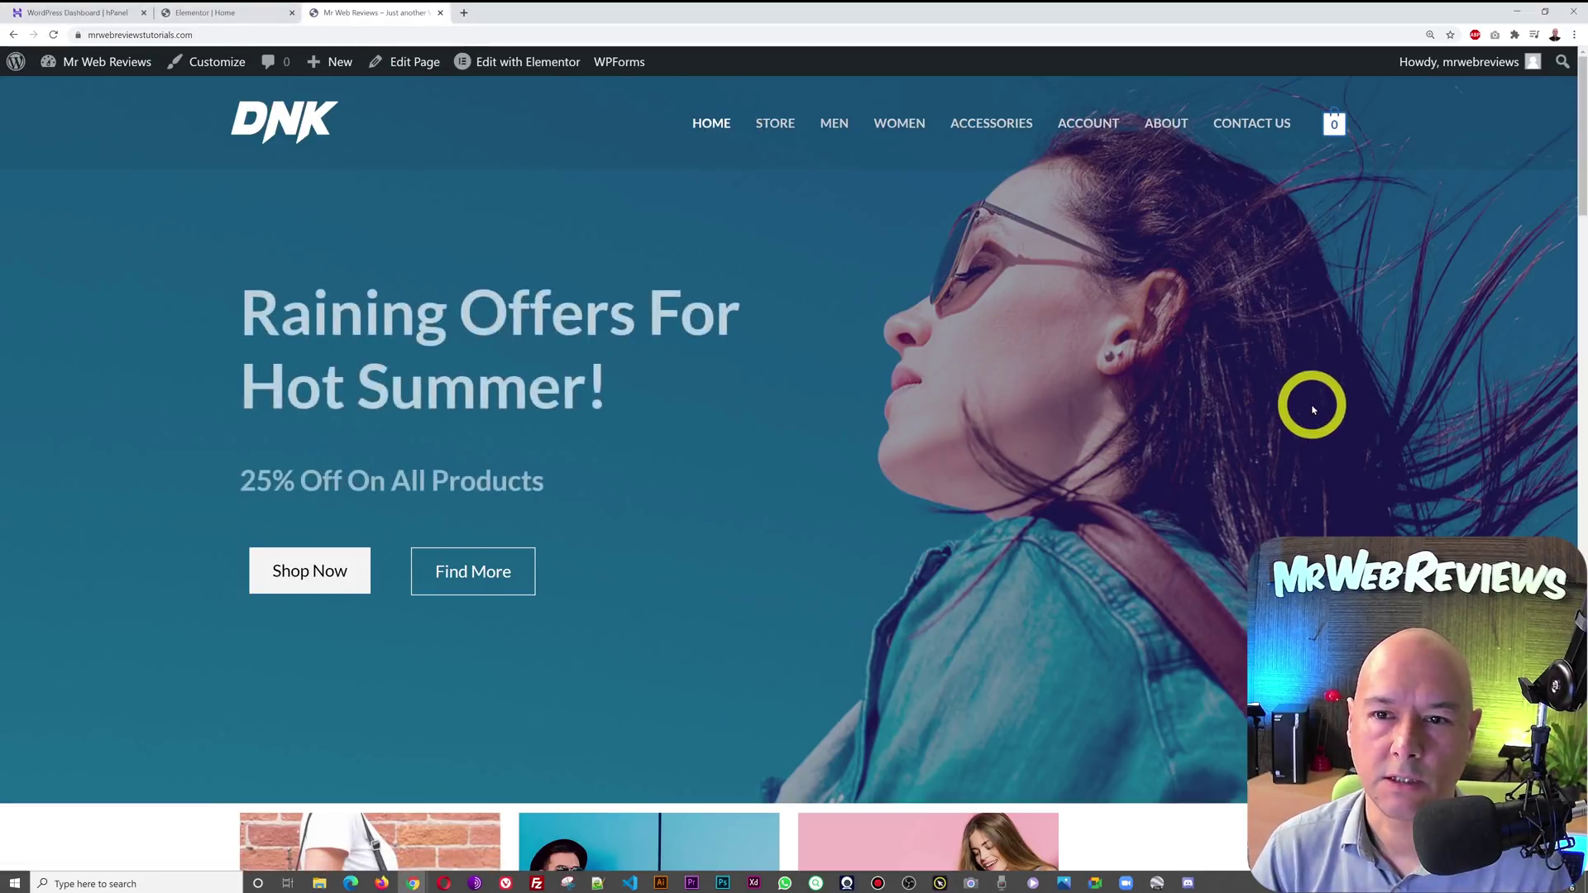
scroll(1267, 403, down, 4)
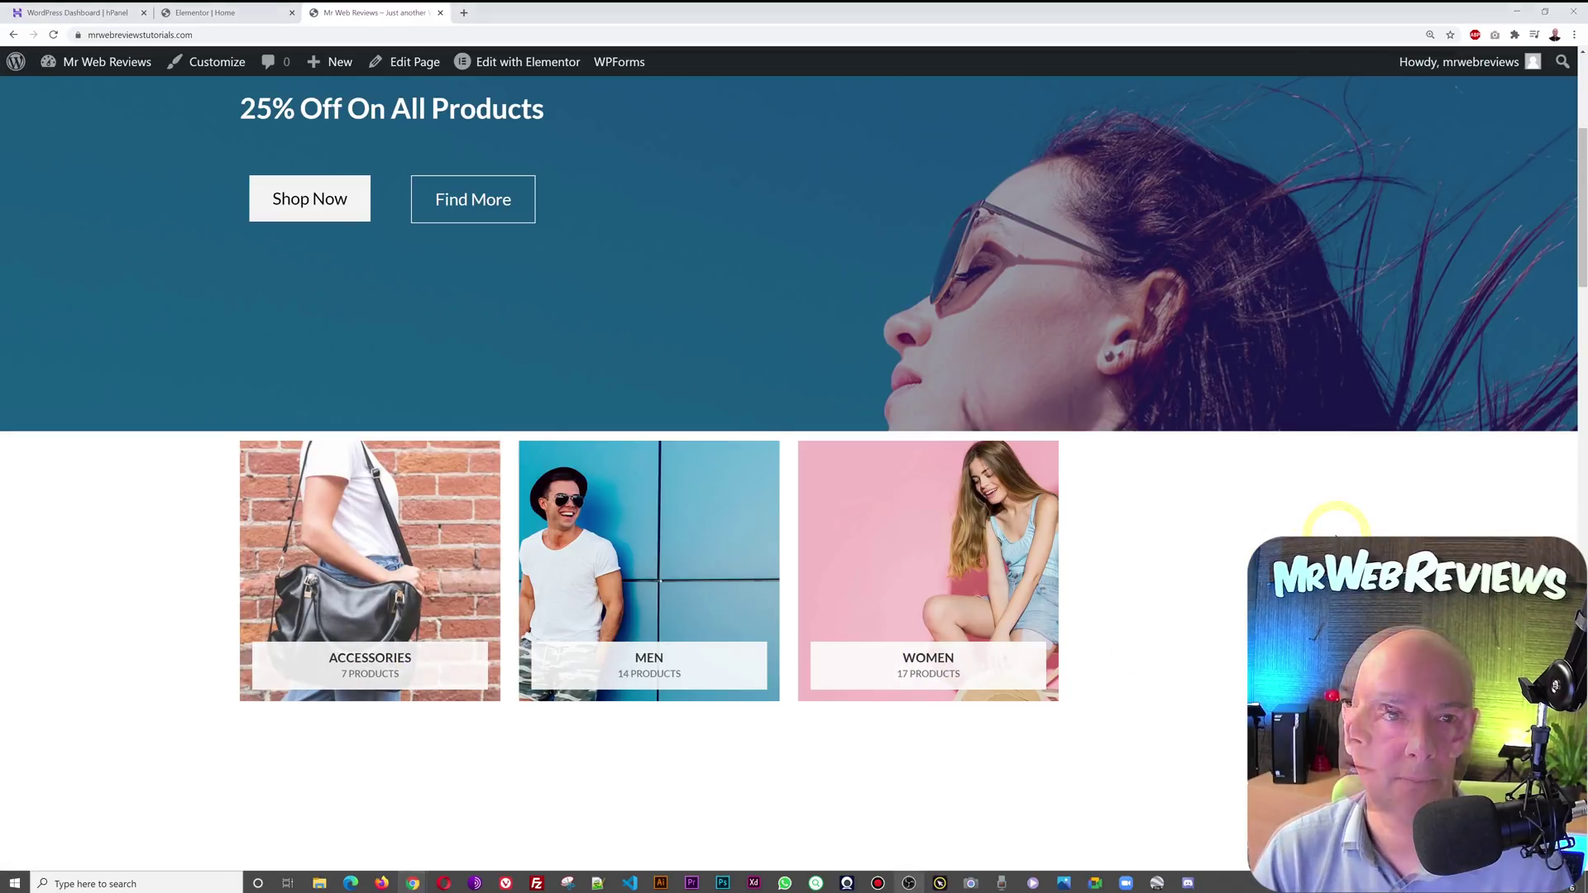
click(235, 16)
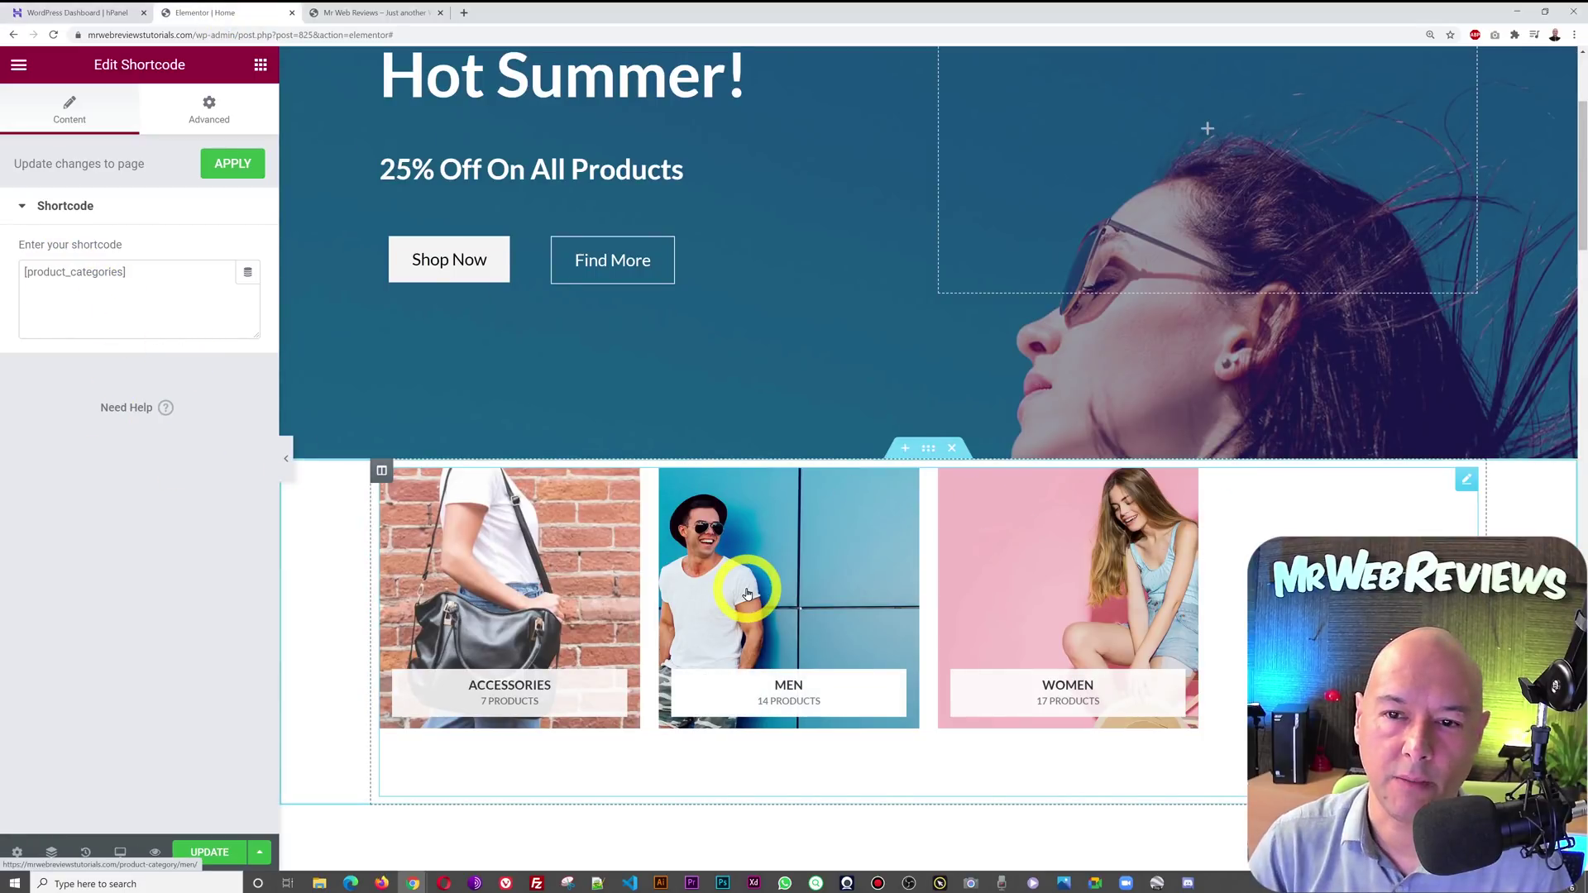
scroll(539, 431, up, 3)
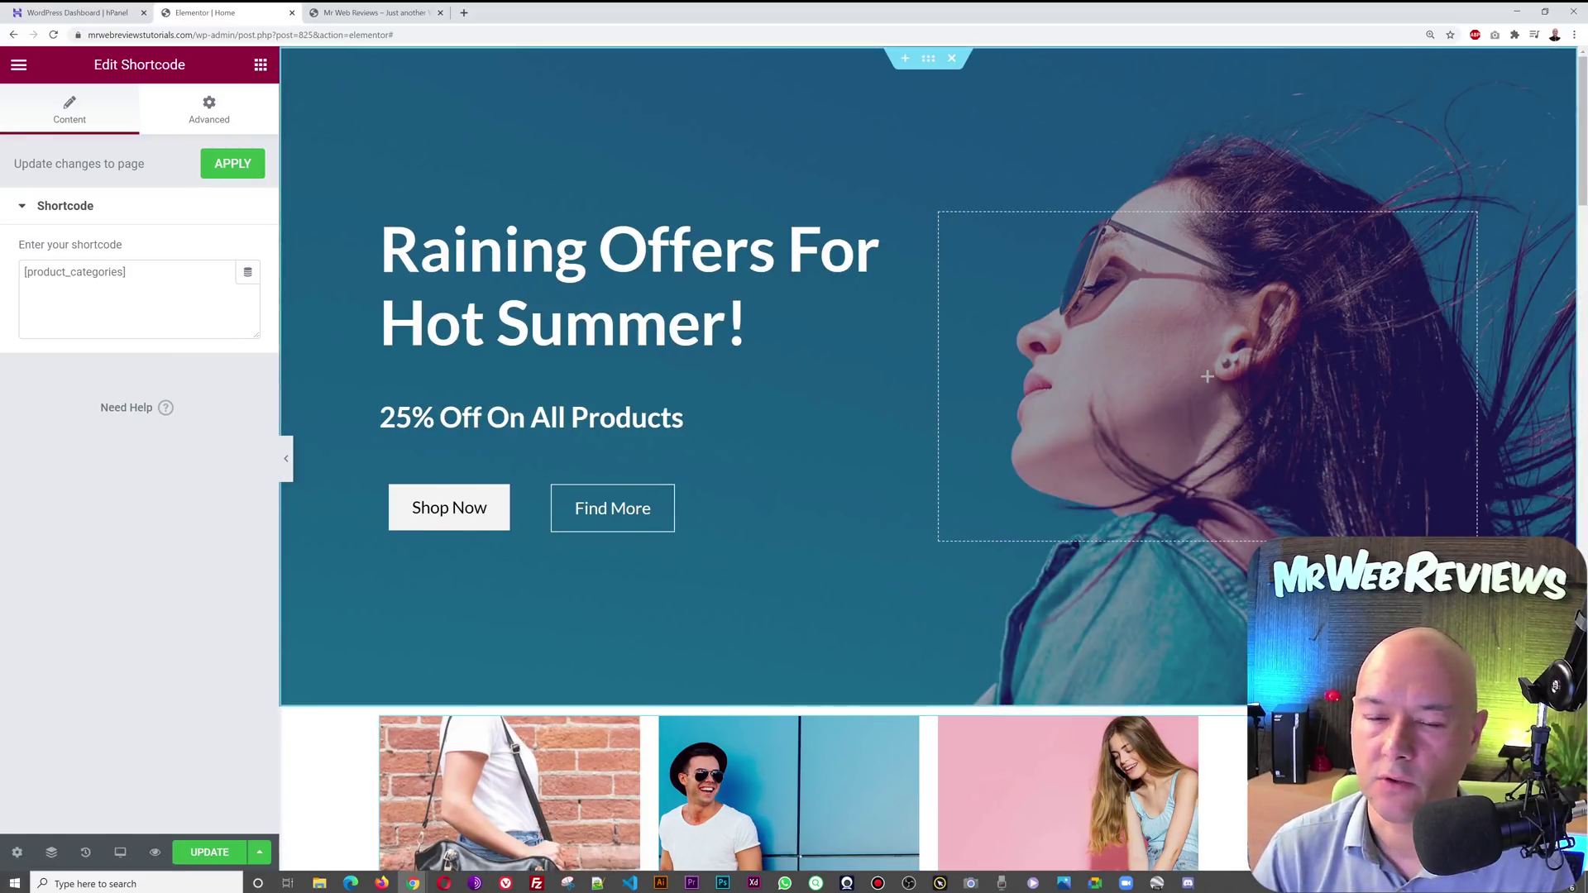
scroll(787, 730, down, 2)
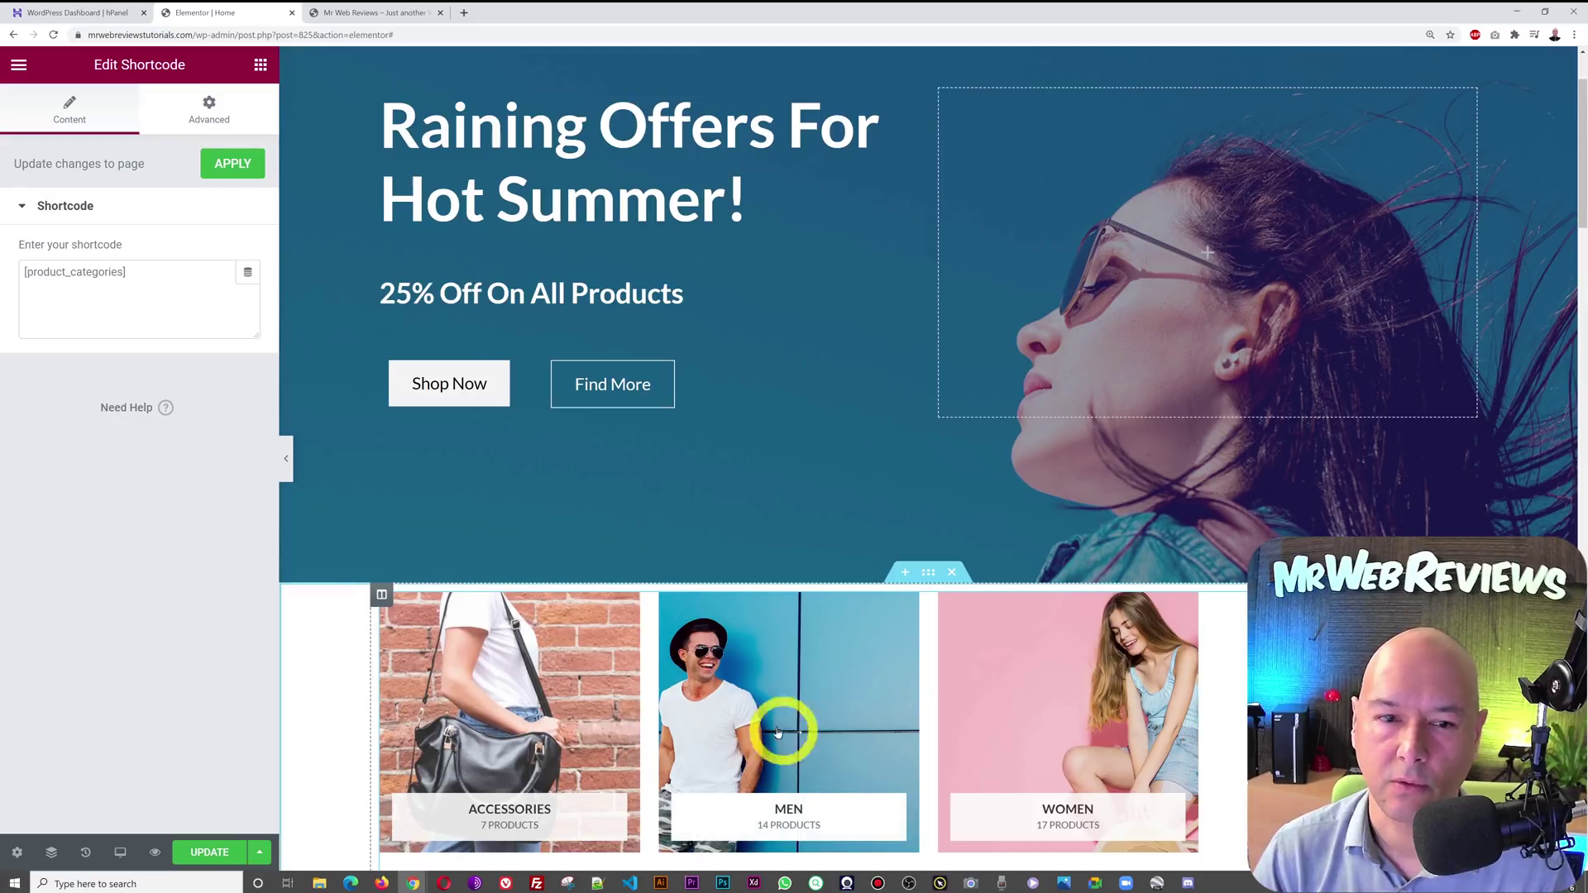